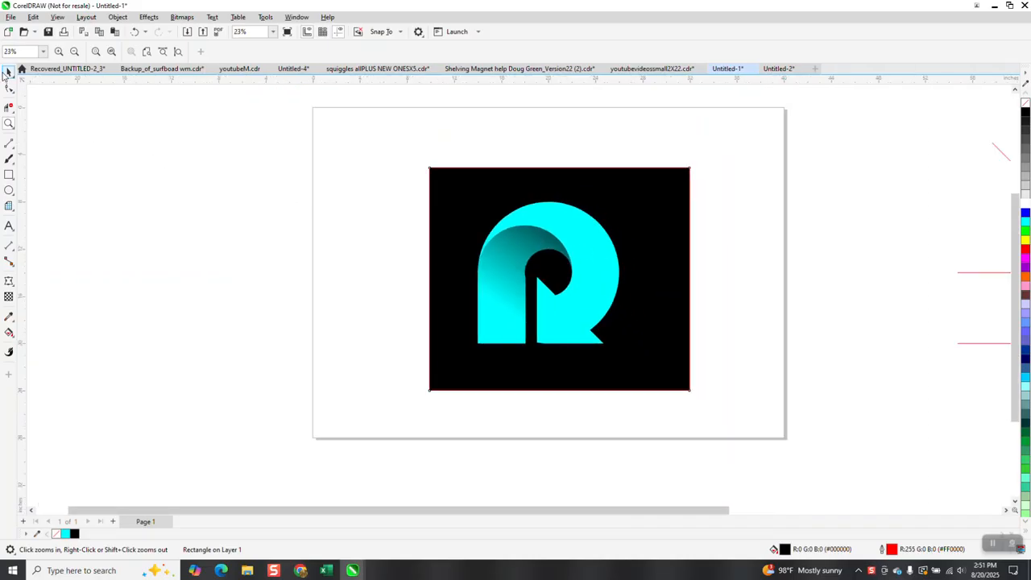
Move the R logo and its black background off the page to the left
{"action": "left_click", "coordinate": [6, 74]}
{"action": "left_click_drag", "start_coordinate": [374, 129], "coordinate": [761, 425]}
{"action": "key", "text": "Left"}
{"action": "key", "text": "Left"}
{"action": "key", "text": "Left"}
{"action": "key", "text": "Left"}
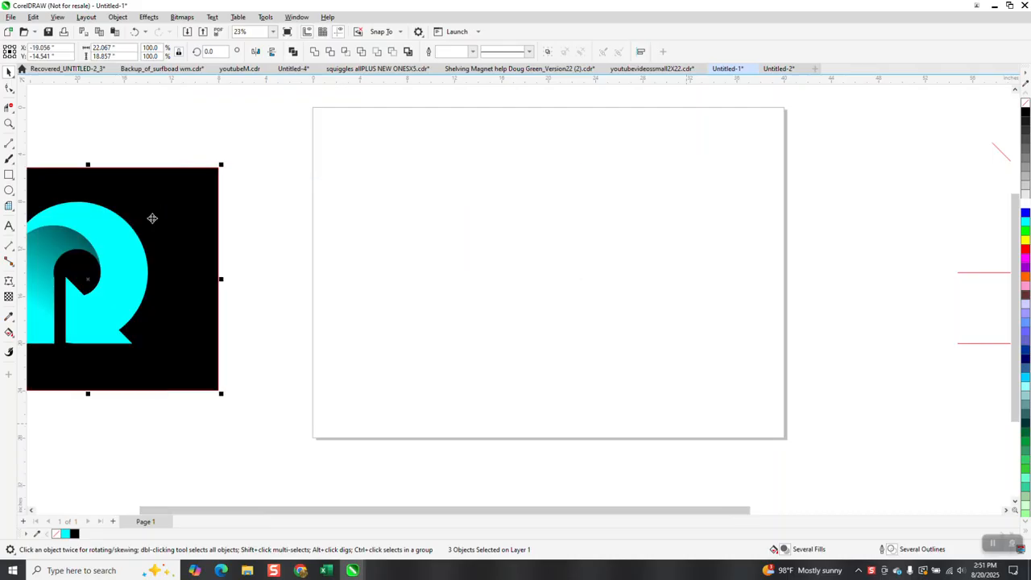
{"action": "scroll", "coordinate": [198, 165], "scroll_direction": "down", "scroll_amount": 1}
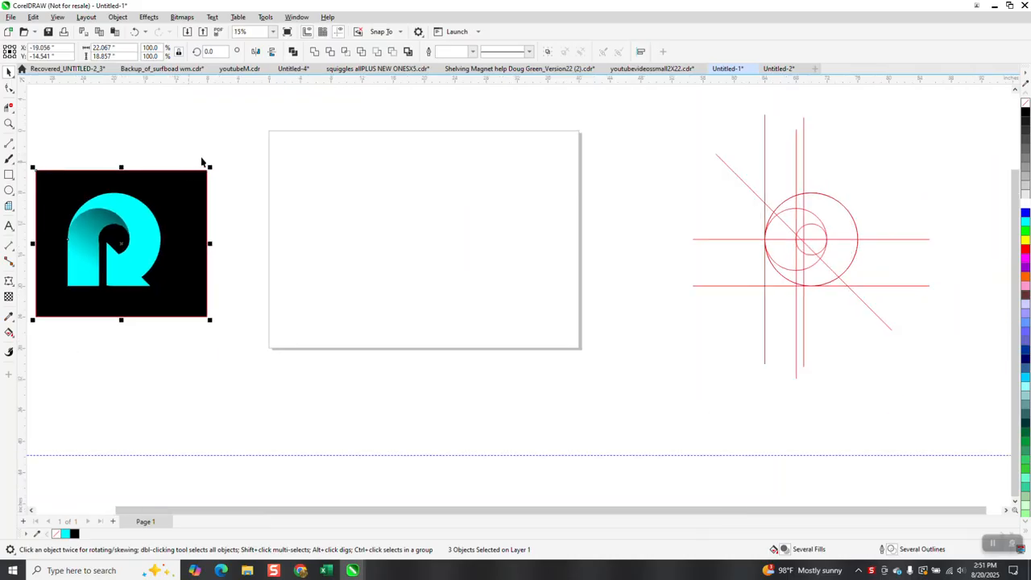
Draw a circle, set its diameter to 12 inches, and centre it on the page
{"action": "left_click", "coordinate": [9, 123]}
{"action": "left_click", "coordinate": [998, 352]}
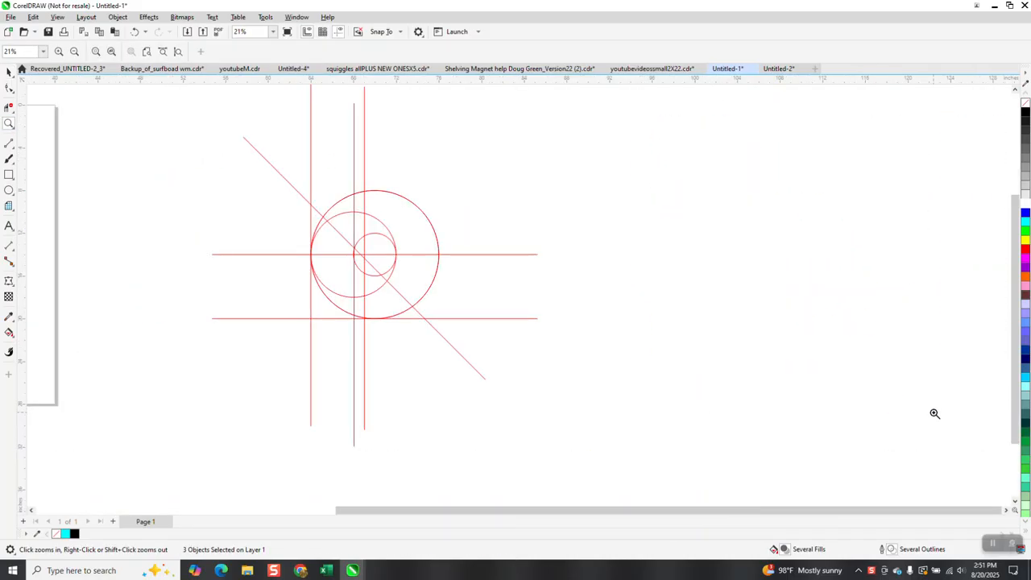
{"action": "scroll", "coordinate": [865, 330], "scroll_direction": "down", "scroll_amount": 3}
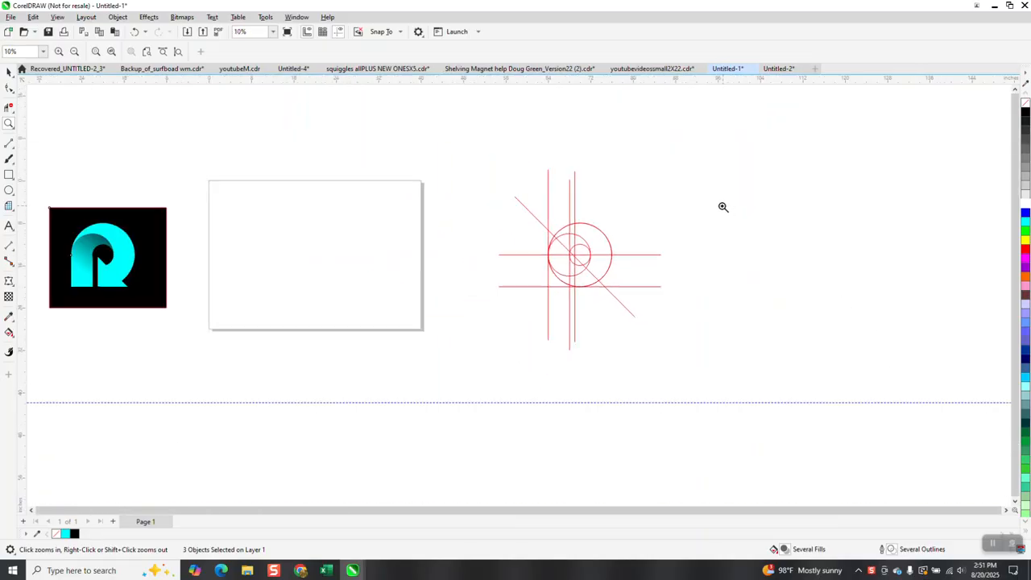
{"action": "left_click", "coordinate": [9, 191]}
{"action": "left_click_drag", "start_coordinate": [373, 210], "coordinate": [272, 311]}
{"action": "left_click", "coordinate": [115, 49]}
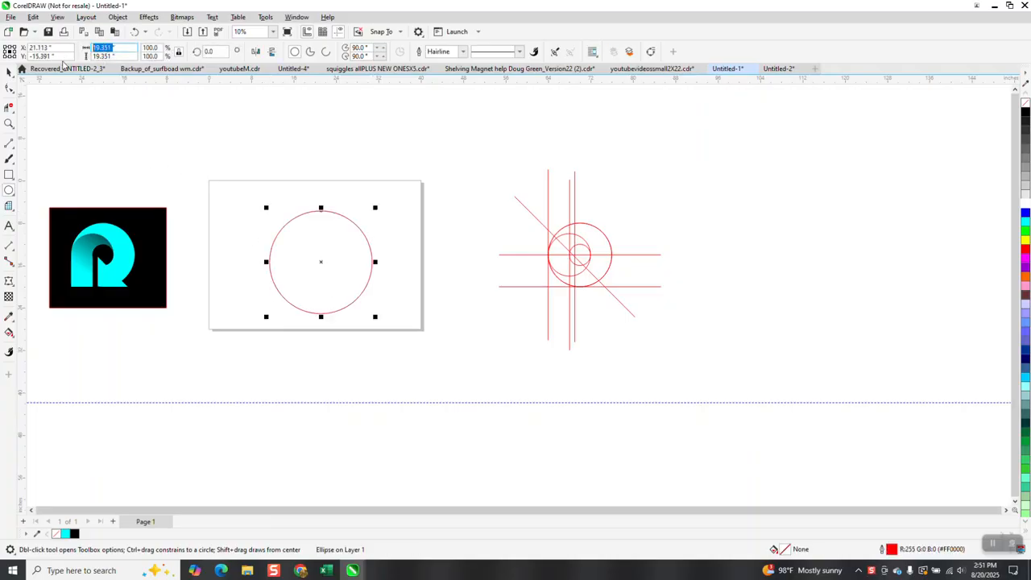
{"action": "type", "text": "12"}
{"action": "key", "text": "Return"}
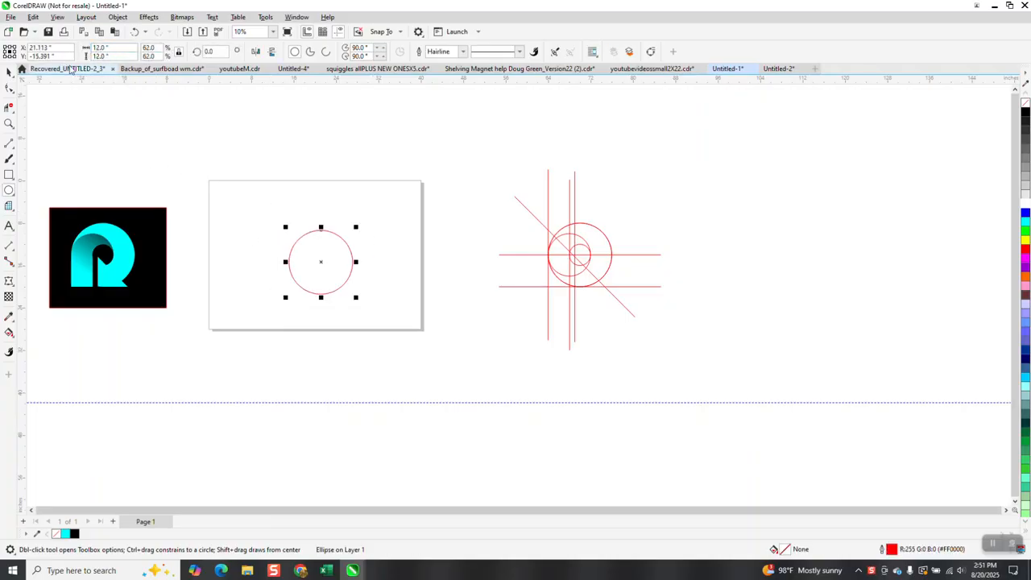
{"action": "key", "text": "p"}
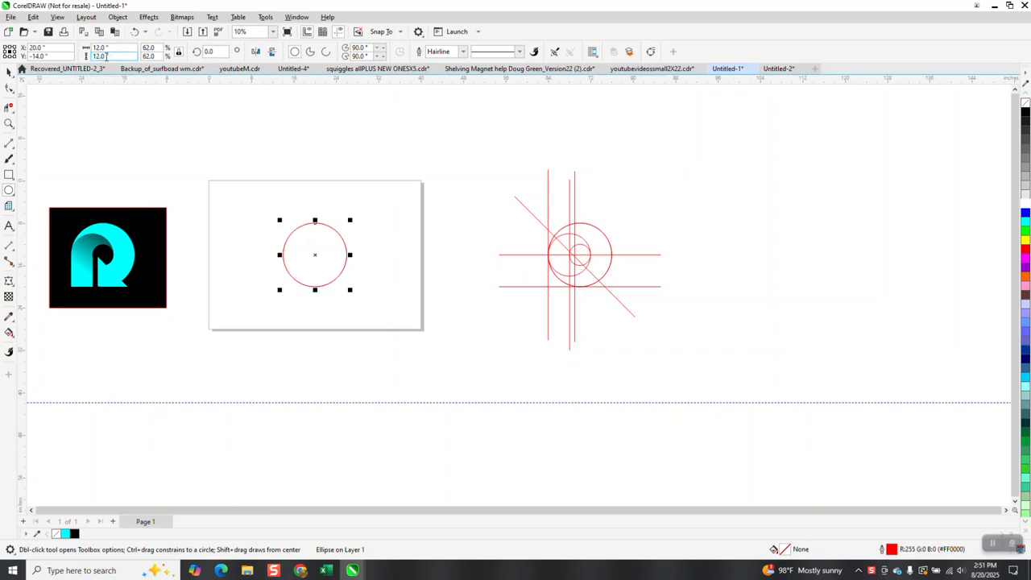
Add a concentric copy of the 12-inch circle with a diameter of 4 inches
{"action": "left_click", "coordinate": [134, 48]}
{"action": "type", "text": "4"}
{"action": "key", "text": "Return"}
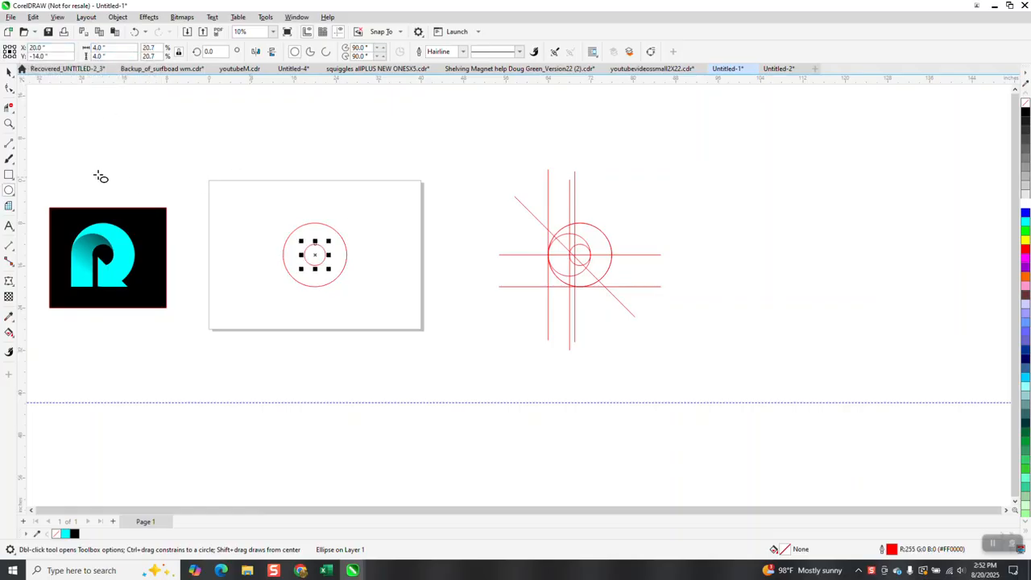
Measure from the small circle's right edge to the large circle's left edge, and remove the dimension
{"action": "left_click", "coordinate": [9, 123]}
{"action": "left_click_drag", "start_coordinate": [279, 217], "coordinate": [406, 316]}
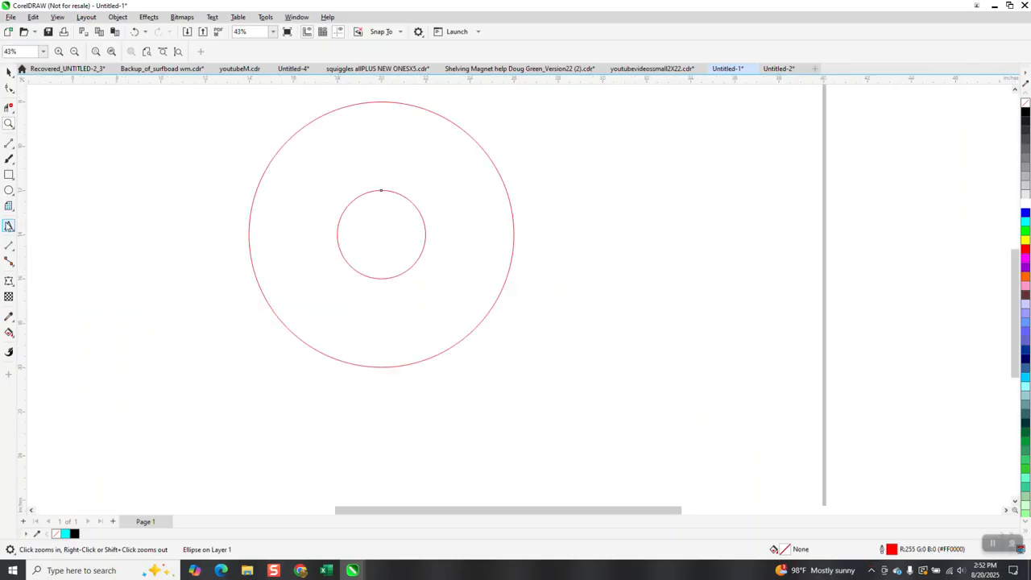
{"action": "left_click", "coordinate": [11, 244]}
{"action": "left_click", "coordinate": [60, 239]}
{"action": "left_click_drag", "start_coordinate": [425, 235], "coordinate": [251, 234]}
{"action": "left_click", "coordinate": [250, 234]}
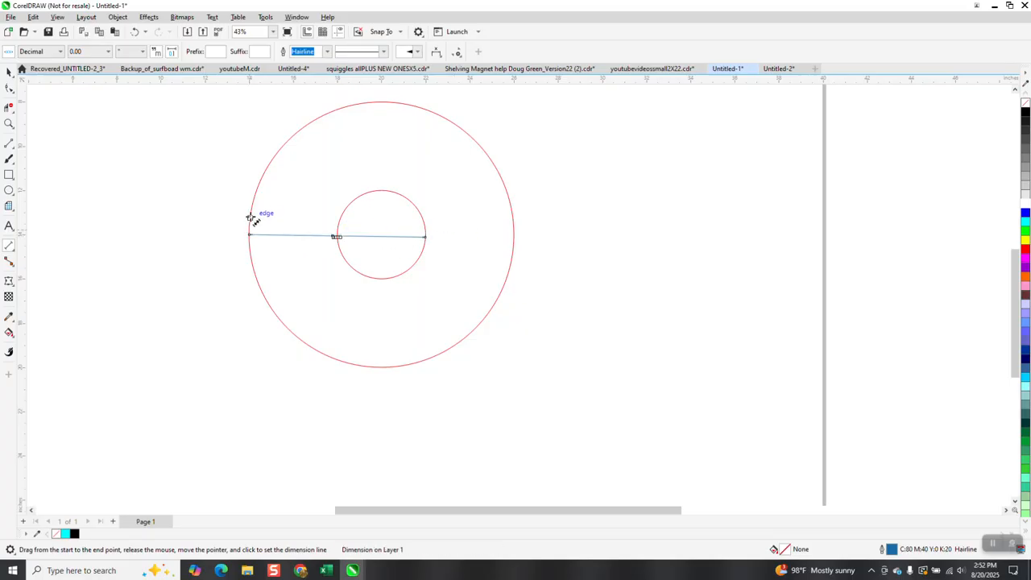
{"action": "key", "text": "Delete"}
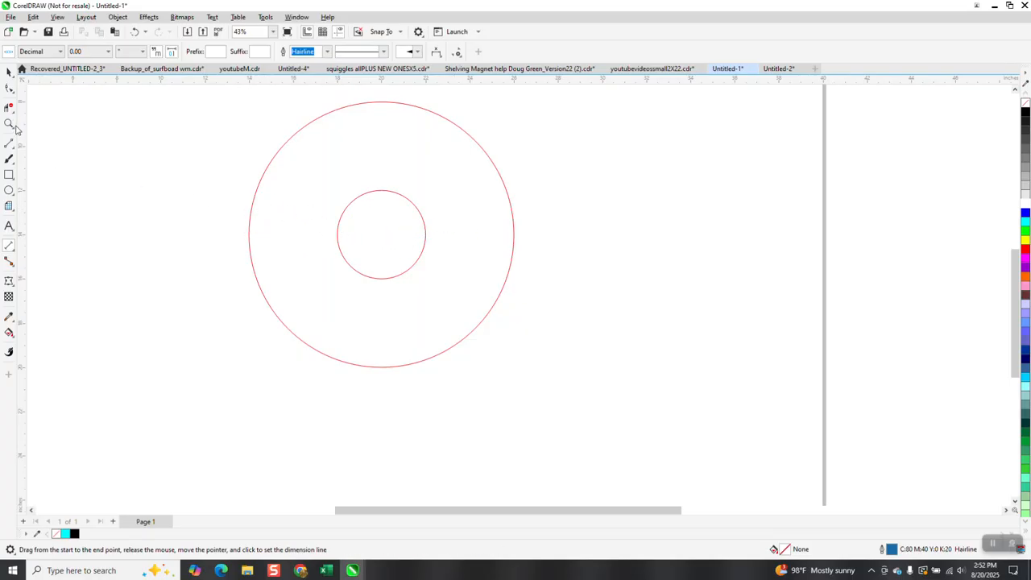
Draw an 8-inch circle centred on the page and align its left edge with the 12-inch circle's left edge
{"action": "left_click", "coordinate": [10, 190]}
{"action": "left_click_drag", "start_coordinate": [570, 169], "coordinate": [493, 345]}
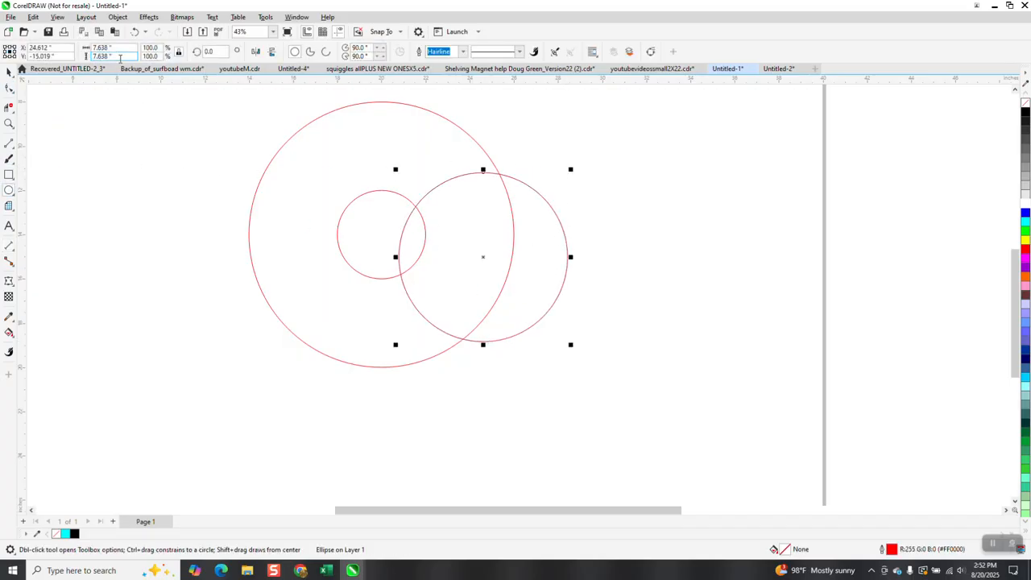
{"action": "left_click_drag", "start_coordinate": [121, 50], "coordinate": [16, 40]}
{"action": "type", "text": "8"}
{"action": "key", "text": "Return"}
{"action": "left_click", "coordinate": [11, 72]}
{"action": "key", "text": "p"}
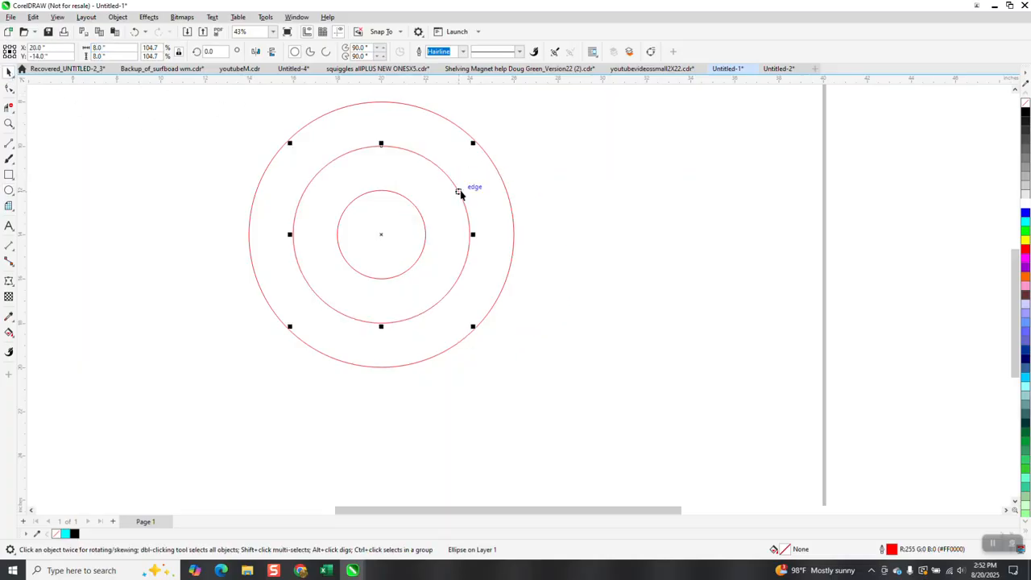
{"action": "left_click", "coordinate": [494, 166], "text": "shift"}
{"action": "key", "text": "l"}
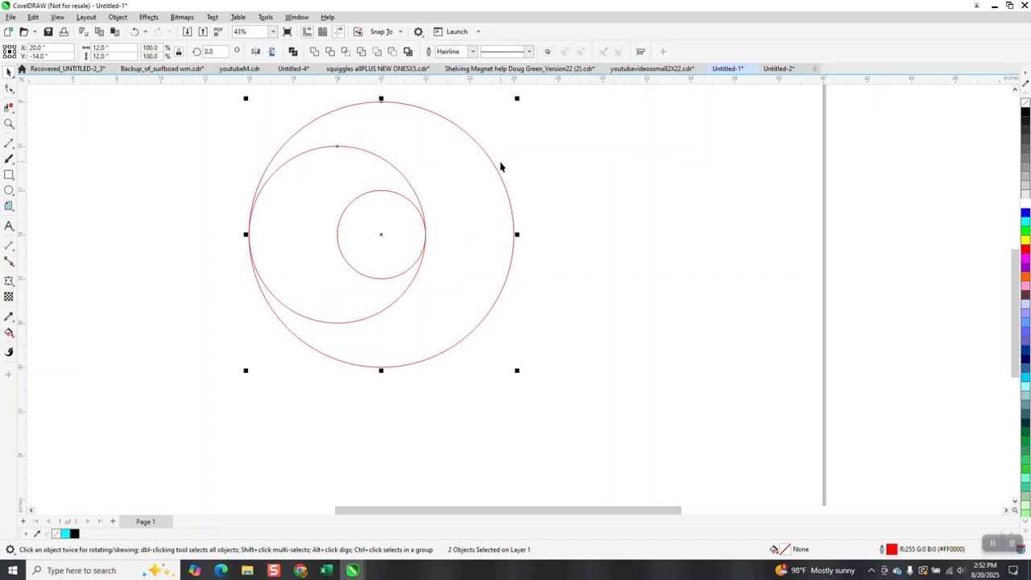
Group the reference construction of circles and guide lines and move it beside the page's right edge
{"action": "scroll", "coordinate": [483, 242], "scroll_direction": "down", "scroll_amount": 3}
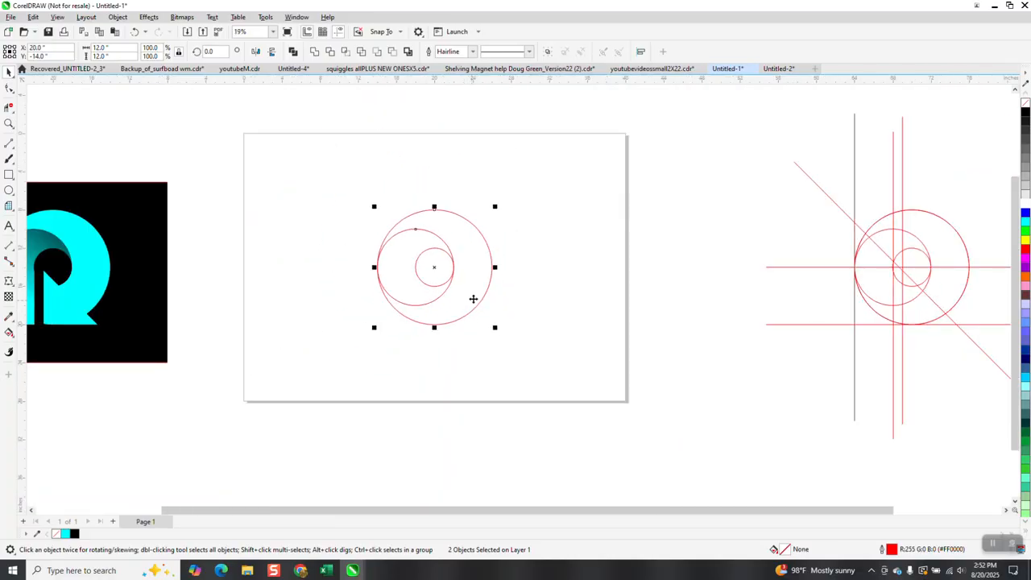
{"action": "left_click", "coordinate": [893, 272]}
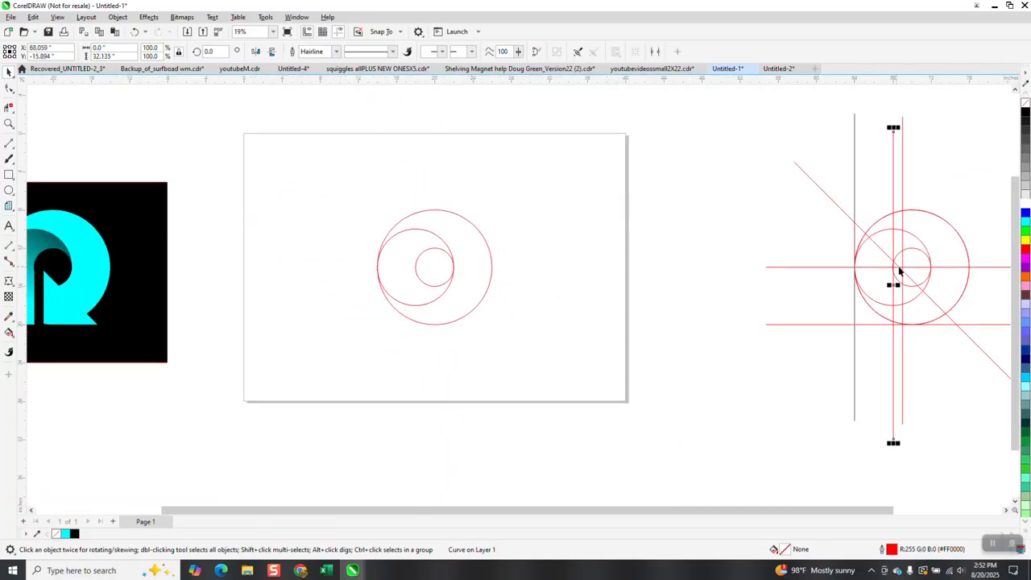
{"action": "scroll", "coordinate": [737, 242], "scroll_direction": "down", "scroll_amount": 2}
{"action": "left_click_drag", "start_coordinate": [724, 146], "coordinate": [923, 411]}
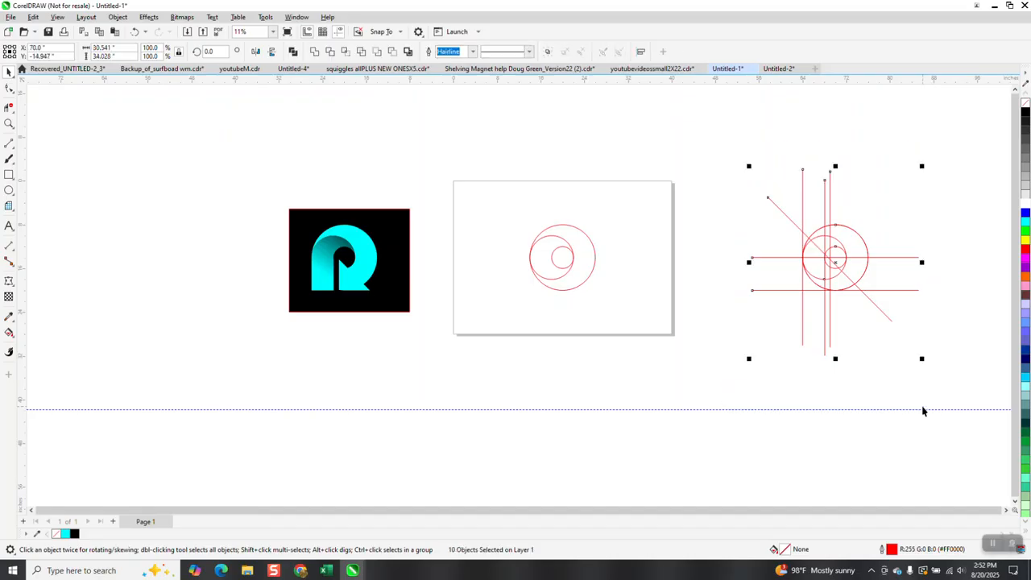
{"action": "key", "text": "ctrl+g"}
{"action": "left_click_drag", "start_coordinate": [818, 271], "coordinate": [691, 275]}
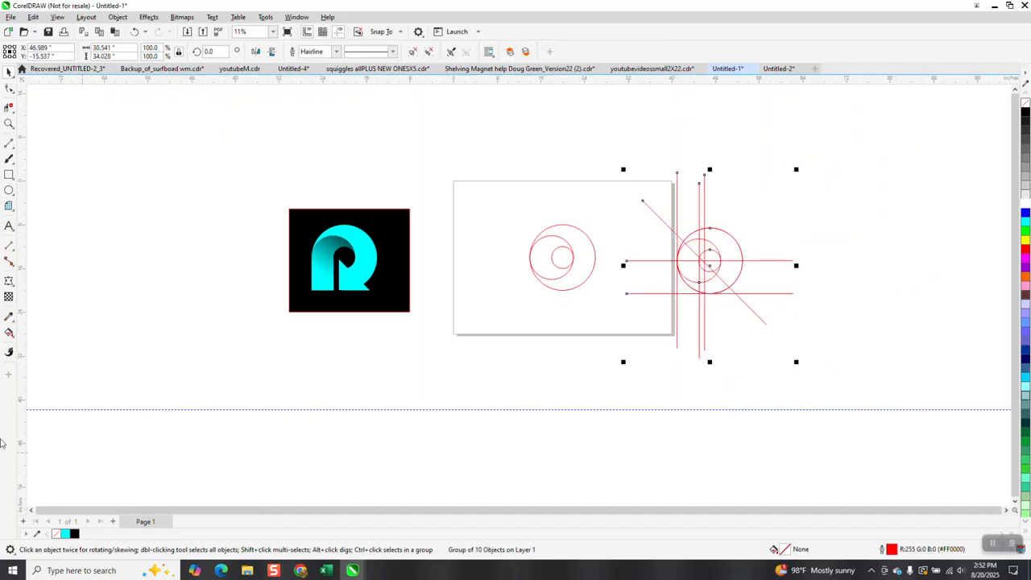
Draw a horizontal two-point line about 33 inches long and centre it on the page
{"action": "left_click", "coordinate": [9, 123]}
{"action": "left_click", "coordinate": [804, 374]}
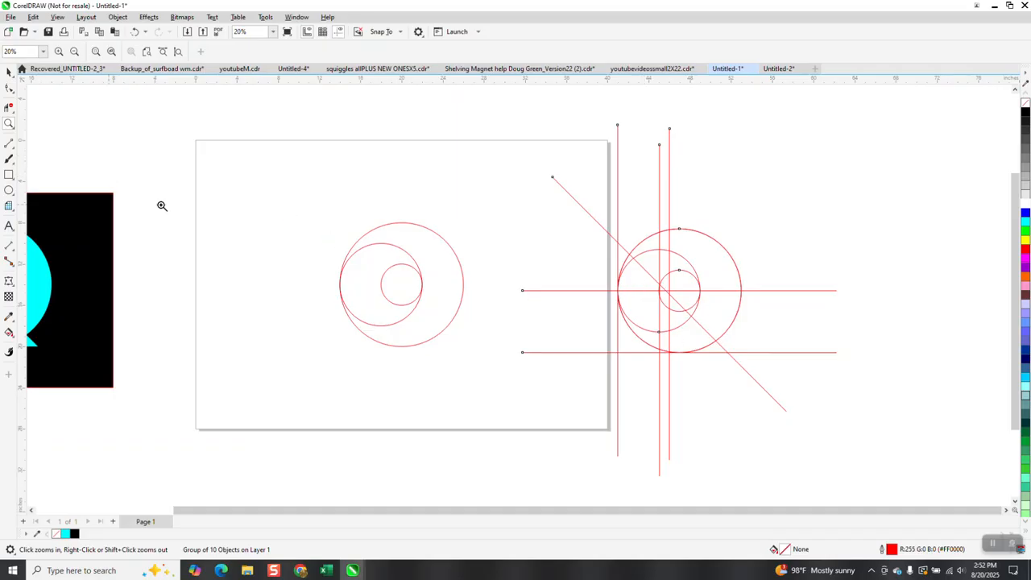
{"action": "left_click", "coordinate": [9, 144]}
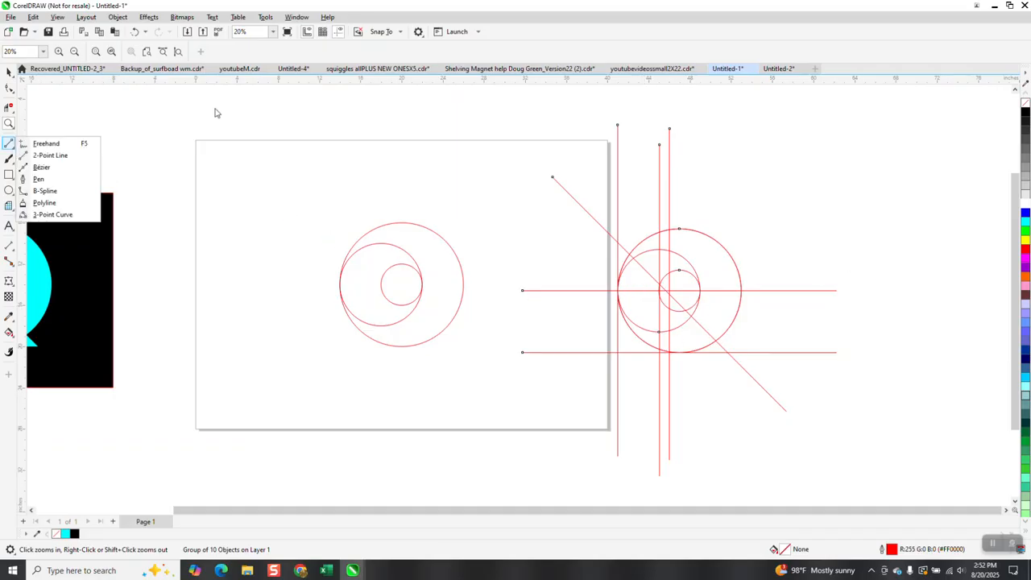
{"action": "left_click", "coordinate": [50, 154]}
{"action": "left_click_drag", "start_coordinate": [216, 99], "coordinate": [558, 98]}
{"action": "key", "text": "p"}
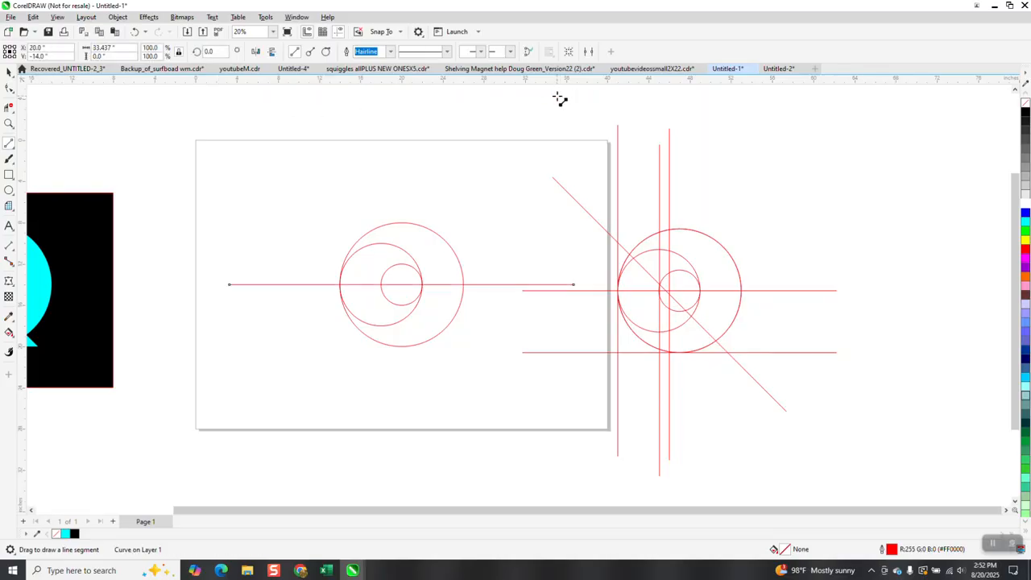
Duplicate the horizontal line and align the copy with the bottom of the 12-inch circle
{"action": "left_click", "coordinate": [7, 74]}
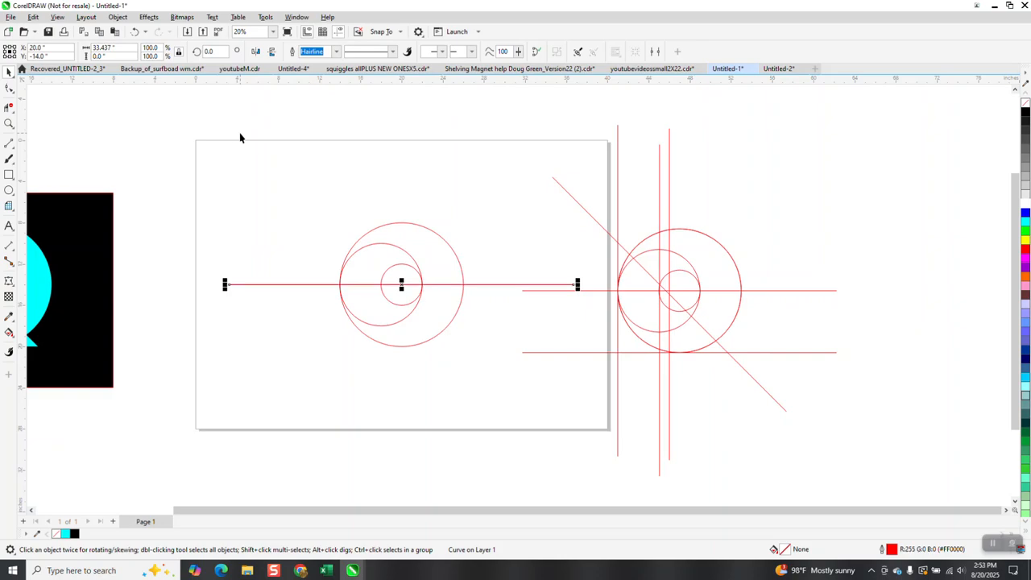
{"action": "left_click", "coordinate": [441, 333], "text": "shift"}
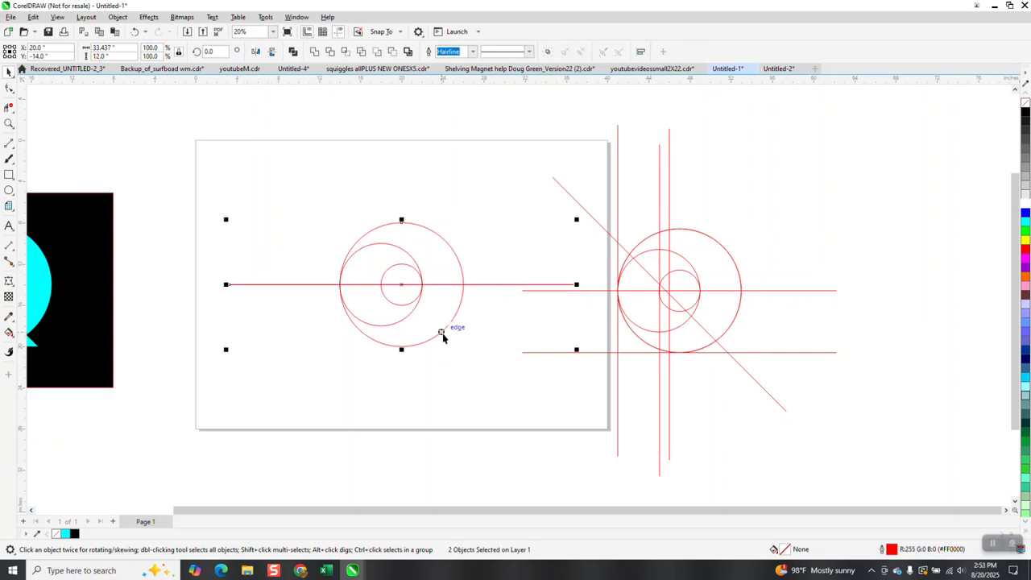
{"action": "key", "text": "b"}
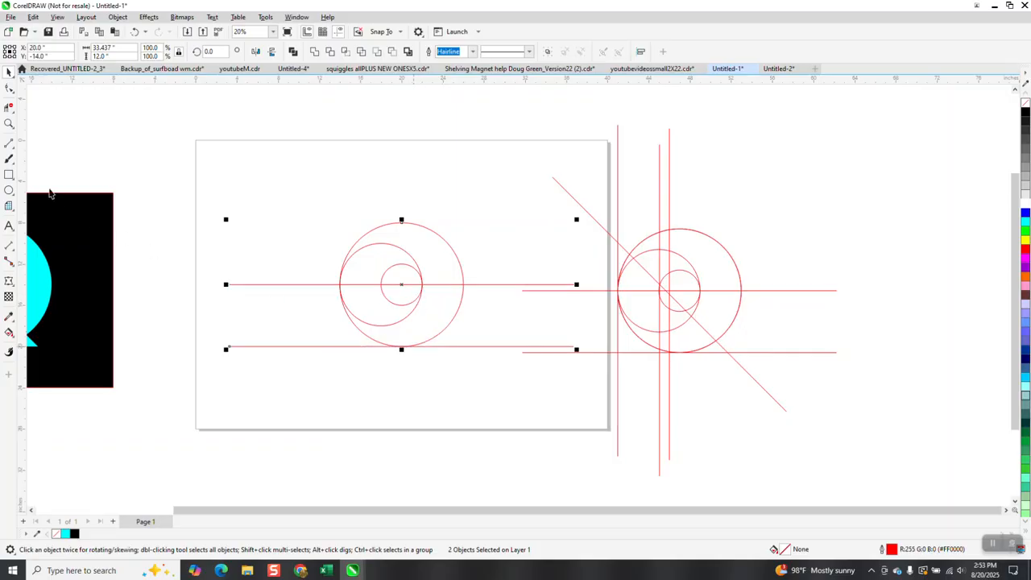
Draw a vertical line about 26 inches long and snap its midpoint to the 12-inch circle's left edge
{"action": "left_click", "coordinate": [9, 144]}
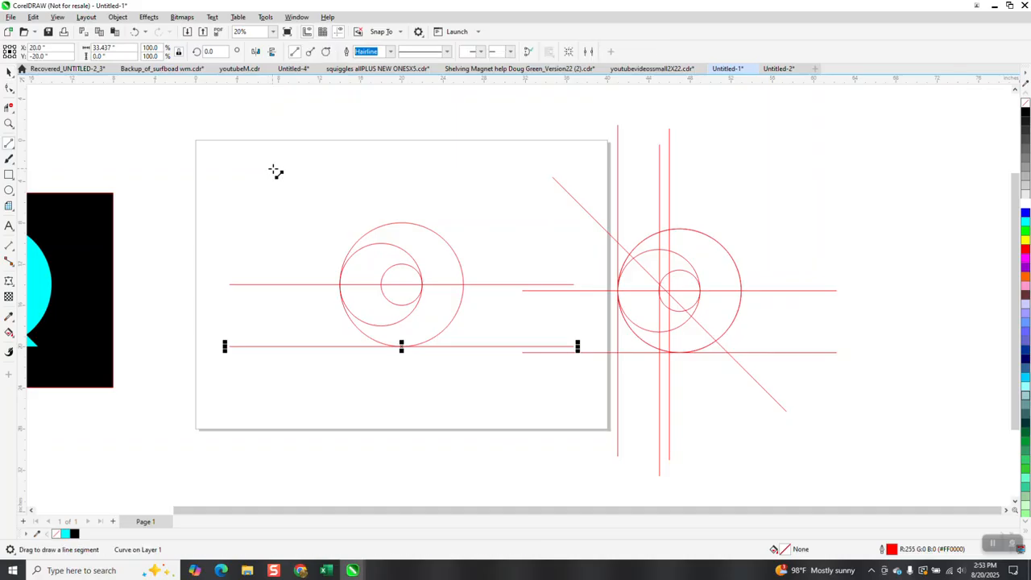
{"action": "mouse_move", "coordinate": [281, 163]}
{"action": "left_mouse_down"}
{"action": "mouse_move", "coordinate": [298, 415]}
{"action": "mouse_move", "coordinate": [288, 433]}
{"action": "left_mouse_up"}
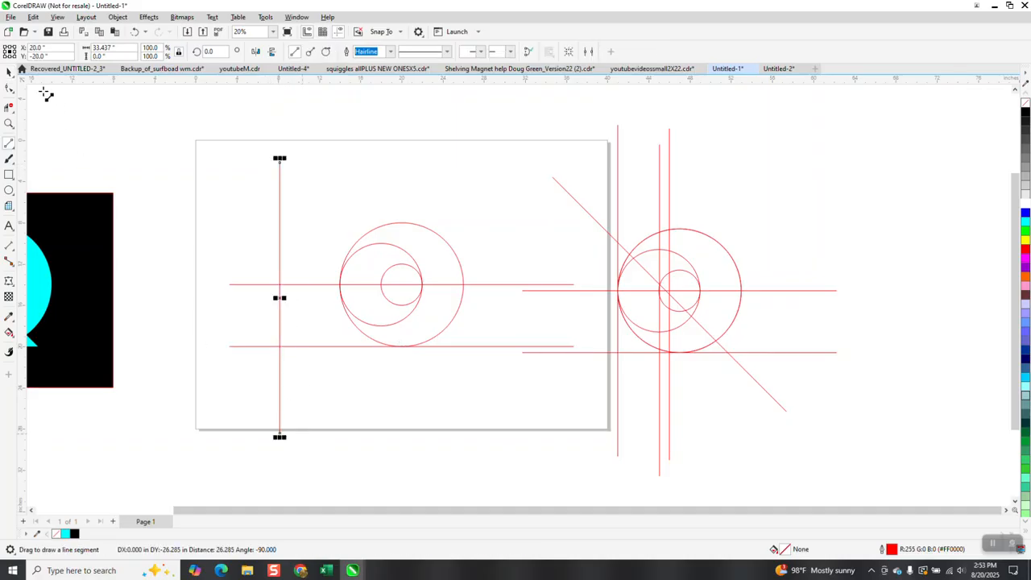
{"action": "key", "text": "space"}
{"action": "left_click_drag", "start_coordinate": [278, 297], "coordinate": [339, 285]}
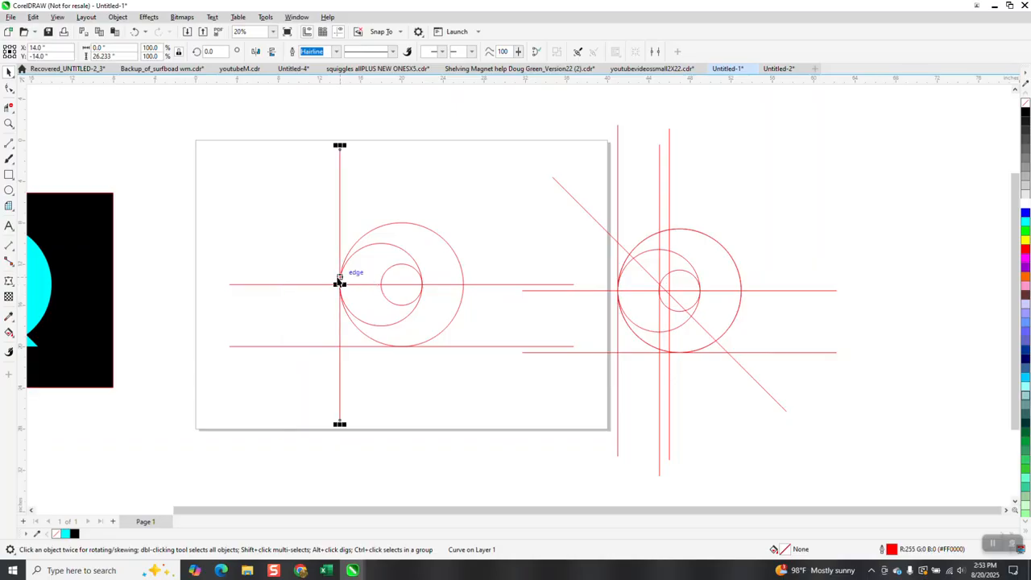
Copy the vertical line to the 4-inch circle's left edge and again to about X 18.96 inches, roughly midway towards that circle's centre
{"action": "left_click_drag", "start_coordinate": [345, 283], "coordinate": [380, 283]}
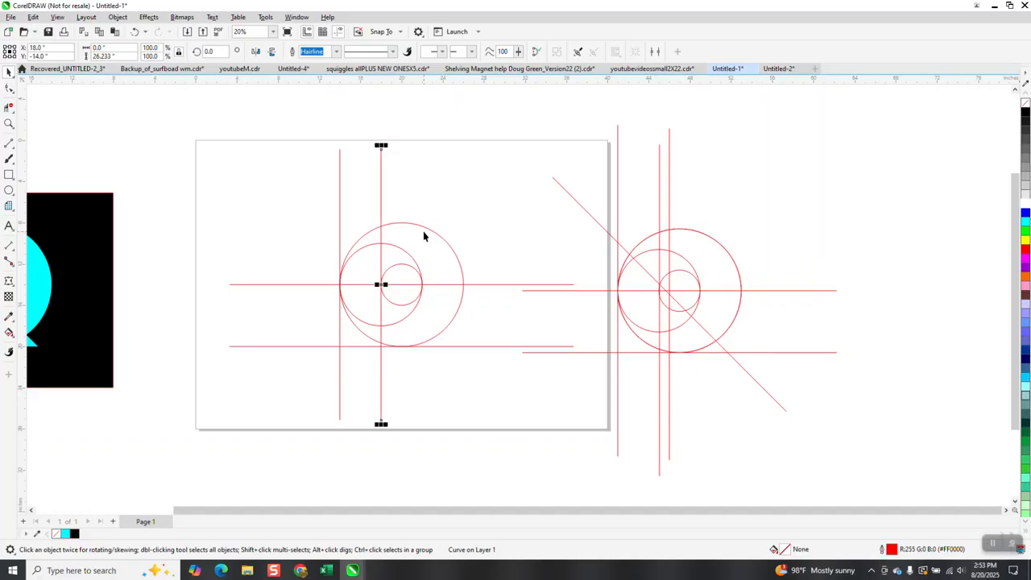
{"action": "left_click_drag", "start_coordinate": [381, 284], "coordinate": [390, 284]}
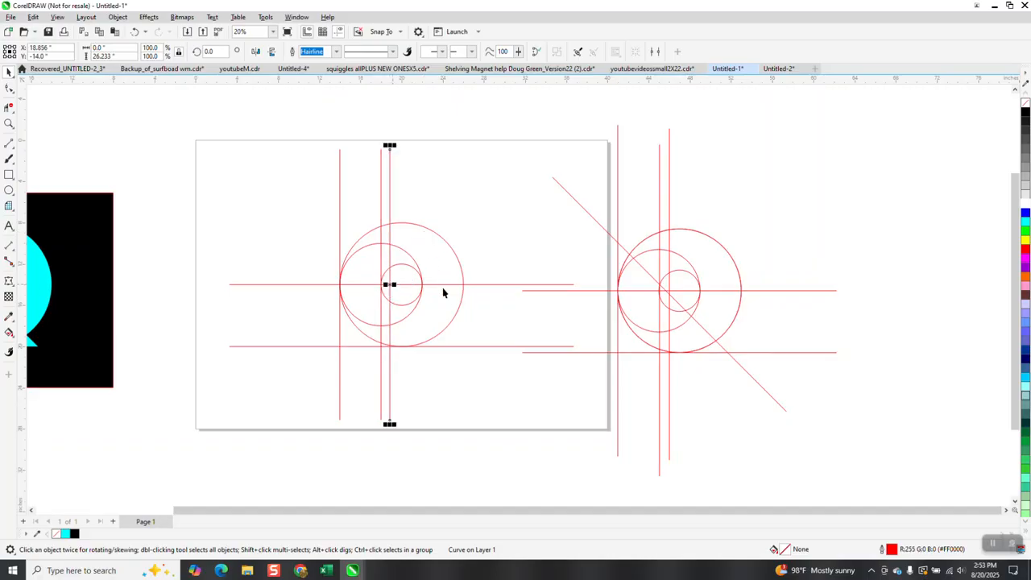
{"action": "key", "text": "p"}
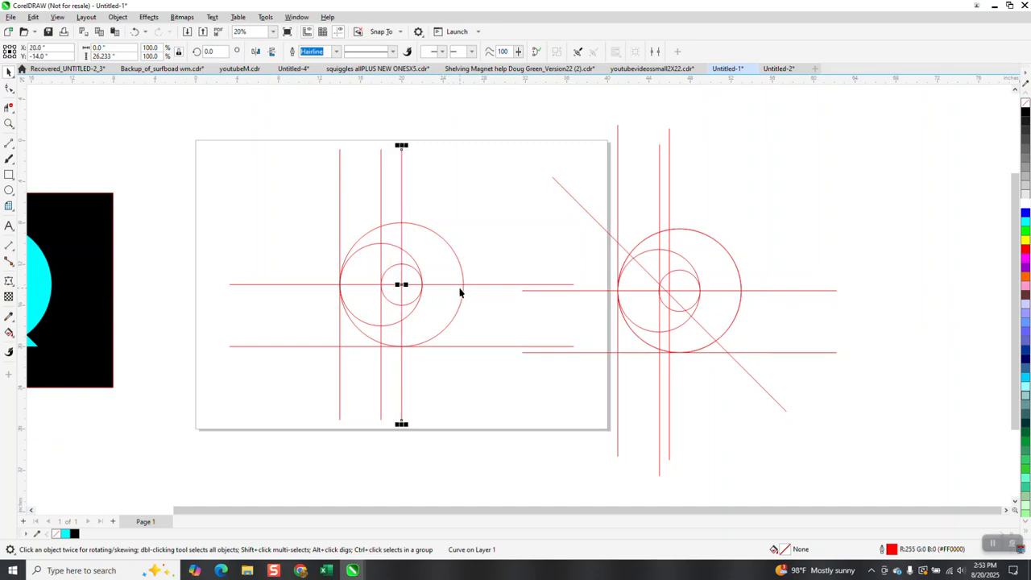
{"action": "left_click_drag", "start_coordinate": [401, 285], "coordinate": [390, 285]}
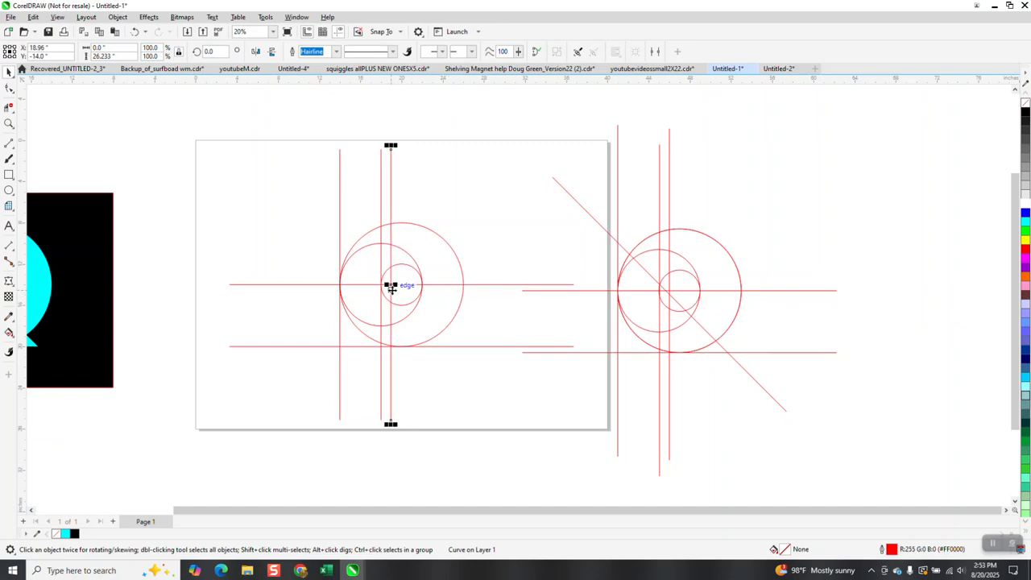
{"action": "key", "text": "ctrl+d"}
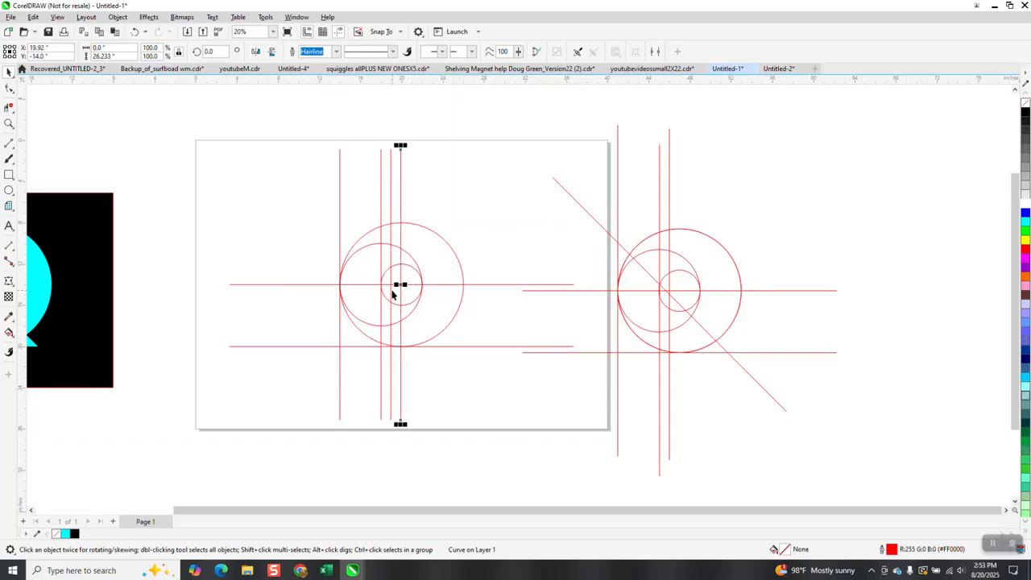
{"action": "key", "text": "Delete"}
Add a copy of the rightmost vertical line on the page, rotated to 45 degrees about its midpoint
{"action": "left_click", "coordinate": [391, 216]}
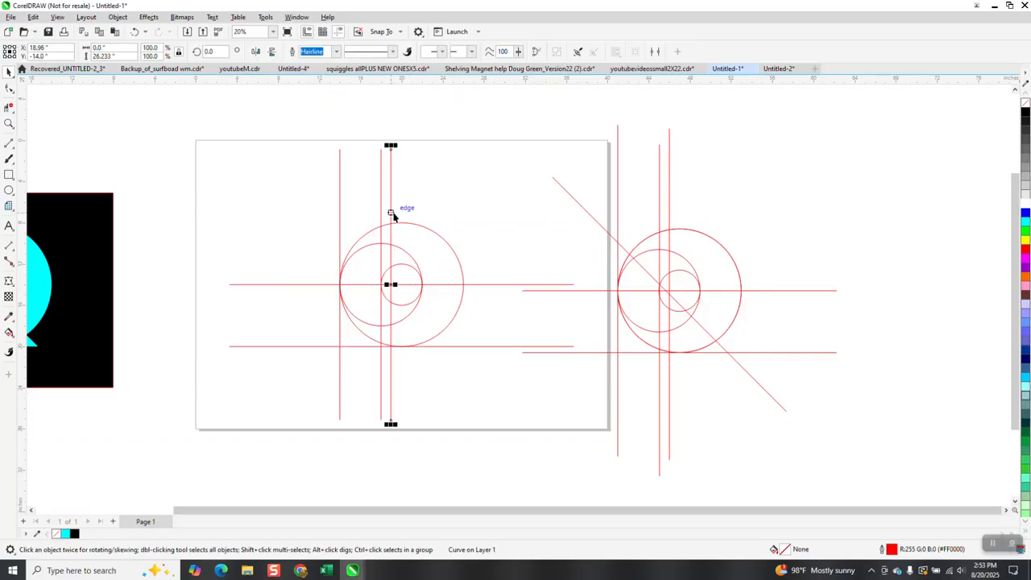
{"action": "double_click", "coordinate": [211, 51]}
{"action": "type", "text": "45"}
{"action": "key", "text": "Return"}
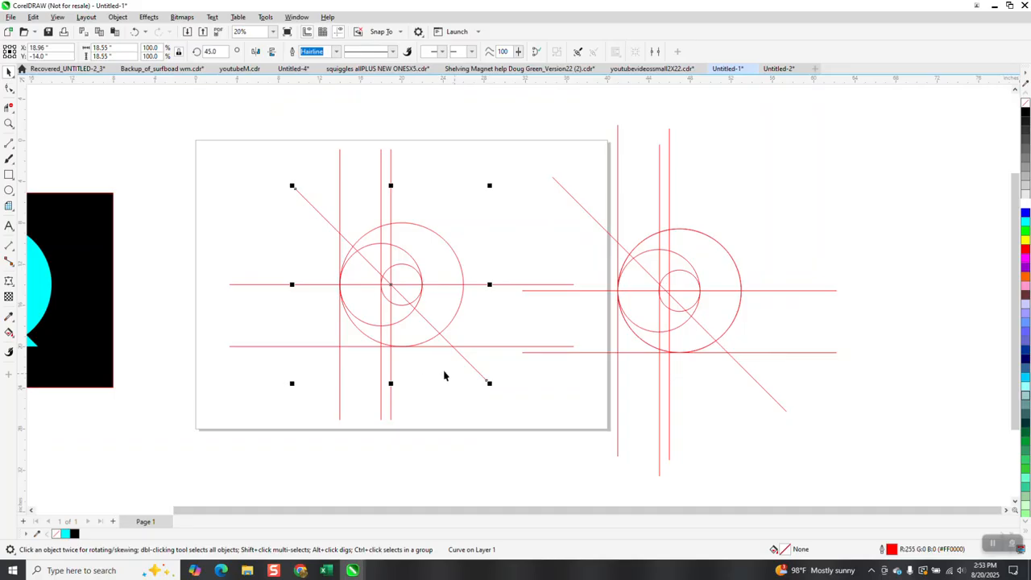
{"action": "scroll", "coordinate": [400, 361], "scroll_direction": "down", "scroll_amount": 1}
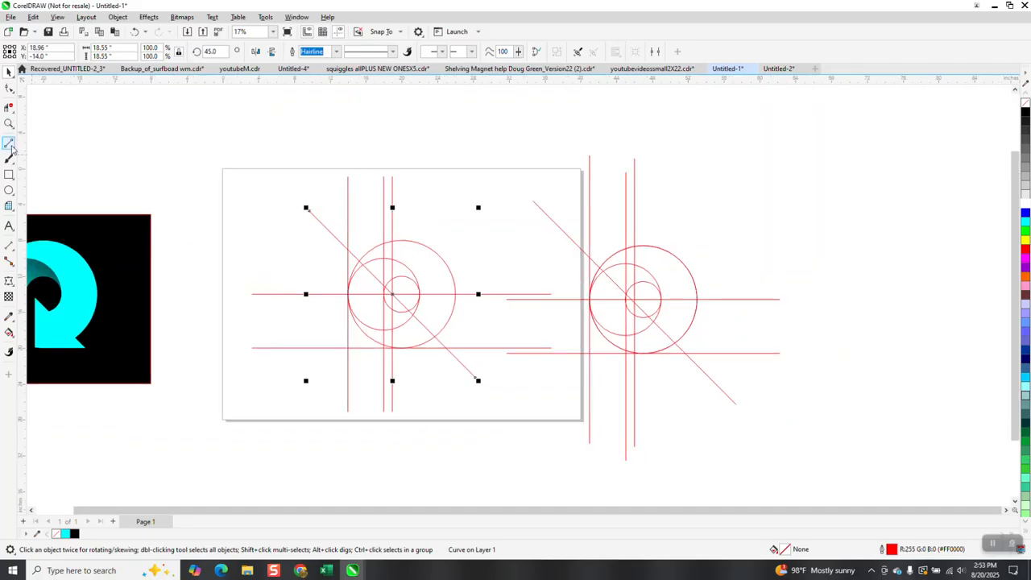
Group the circles and lines on the page, and move the reference construction clear of the page to about X 69 inches
{"action": "mouse_move", "coordinate": [219, 129]}
{"action": "left_mouse_down"}
{"action": "mouse_move", "coordinate": [474, 377]}
{"action": "mouse_move", "coordinate": [585, 433]}
{"action": "left_mouse_up"}
{"action": "key", "text": "ctrl+g"}
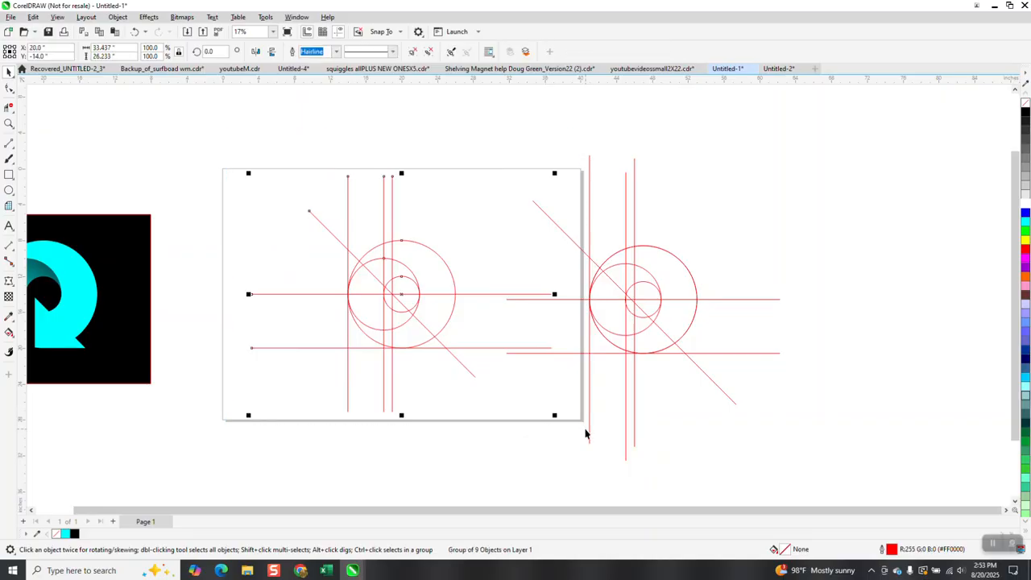
{"action": "left_click_drag", "start_coordinate": [682, 294], "coordinate": [862, 256]}
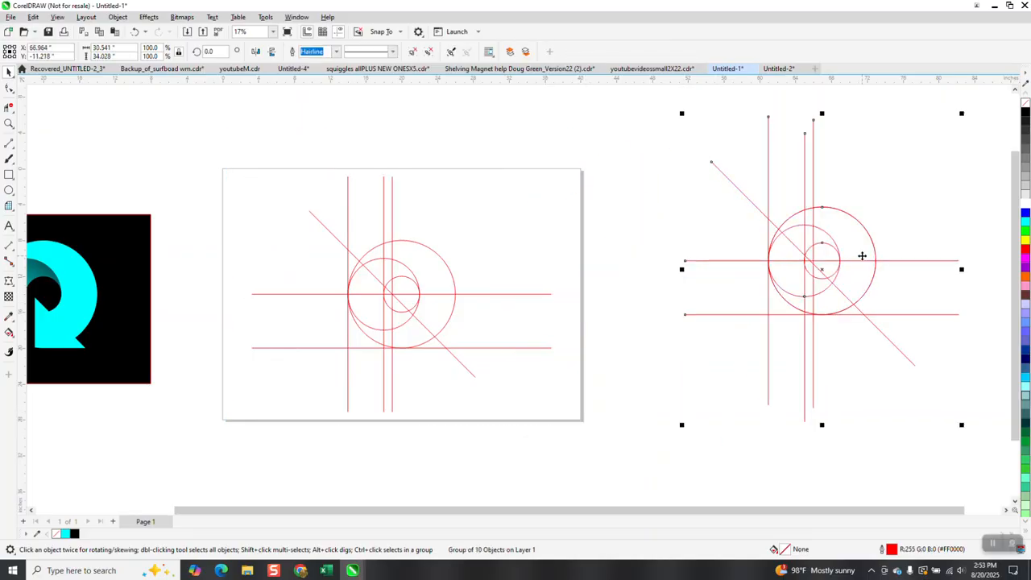
Use Virtual Segment Delete to remove the circle and diagonal segments inside the R's leg and the vertical segments between the middle and outer circles
{"action": "left_click", "coordinate": [9, 124]}
{"action": "left_click_drag", "start_coordinate": [376, 344], "coordinate": [535, 402]}
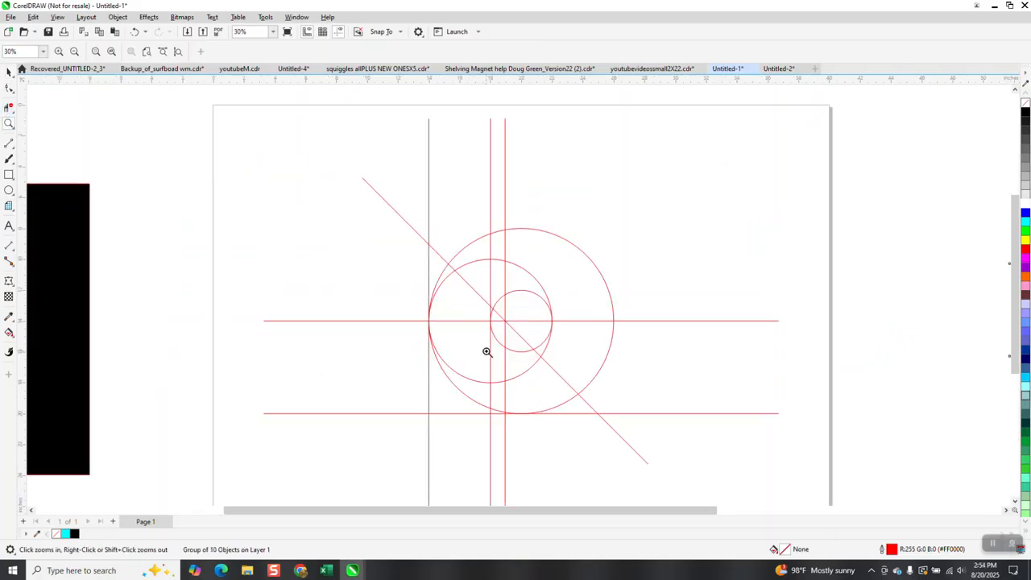
{"action": "left_click", "coordinate": [8, 108]}
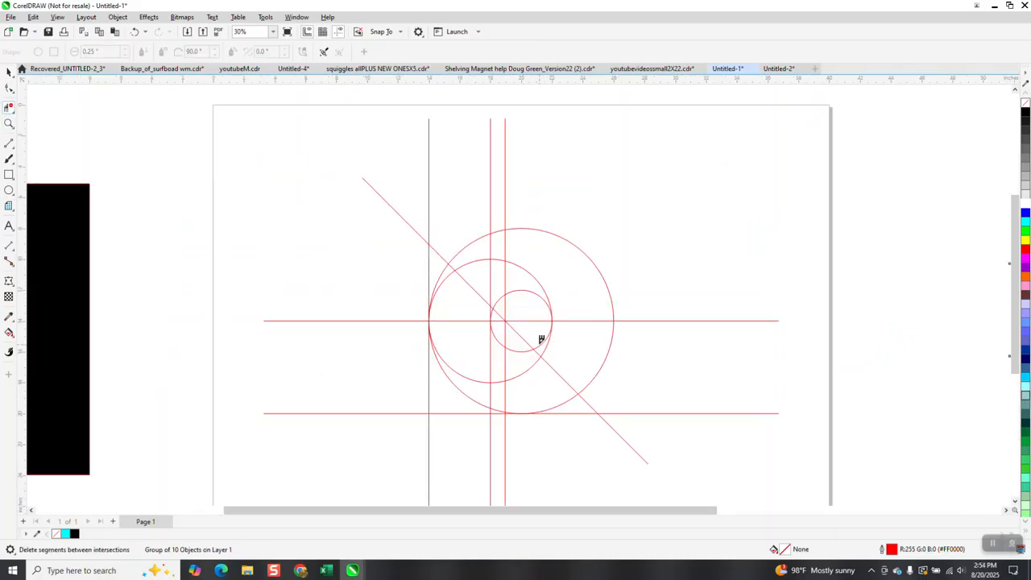
{"action": "left_click", "coordinate": [522, 350]}
{"action": "left_click", "coordinate": [527, 369]}
{"action": "left_click", "coordinate": [564, 403]}
{"action": "left_click", "coordinate": [557, 371]}
{"action": "left_click", "coordinate": [505, 246]}
{"action": "left_click", "coordinate": [491, 245]}
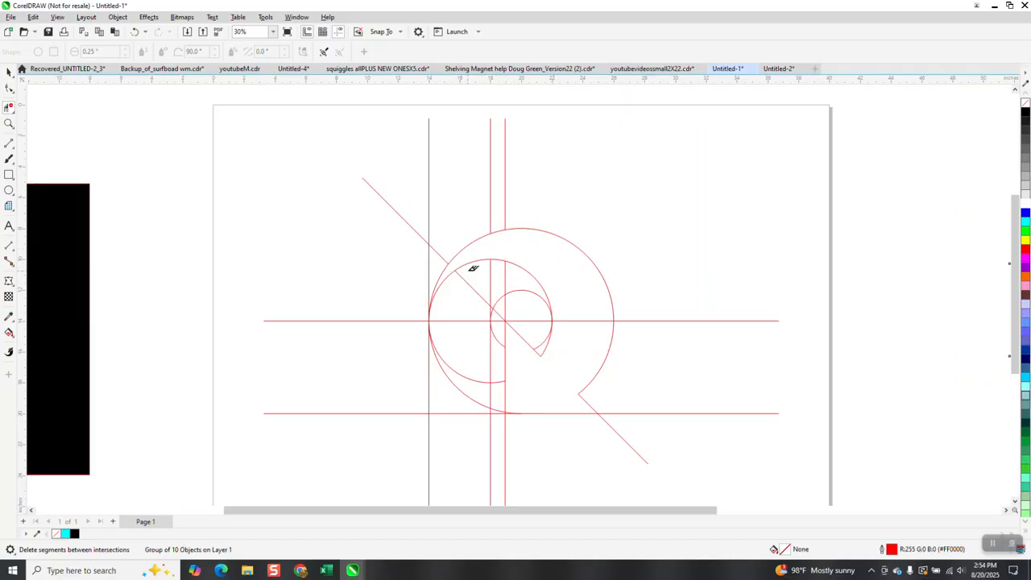
Delete the line segments crossing the inner arch and the lower circle arcs crossing the left stem
{"action": "left_click_drag", "start_coordinate": [473, 293], "coordinate": [501, 276]}
{"action": "left_click", "coordinate": [478, 383]}
{"action": "left_click", "coordinate": [460, 385]}
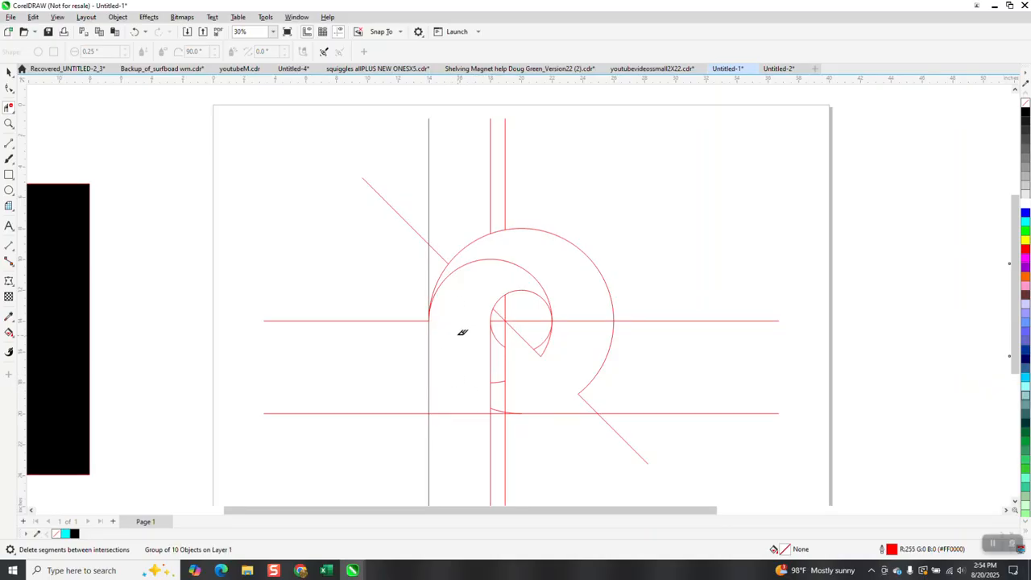
Activate Smart Fill and set its fill colour to orange from the RGB palette
{"action": "scroll", "coordinate": [451, 327], "scroll_direction": "down", "scroll_amount": 2}
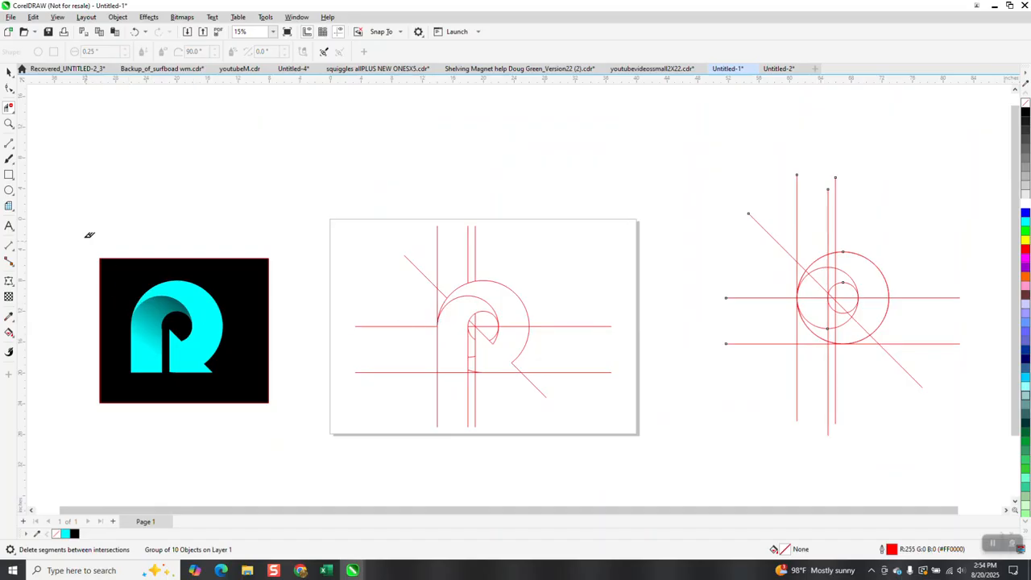
{"action": "left_click", "coordinate": [10, 333]}
{"action": "left_click", "coordinate": [10, 333]}
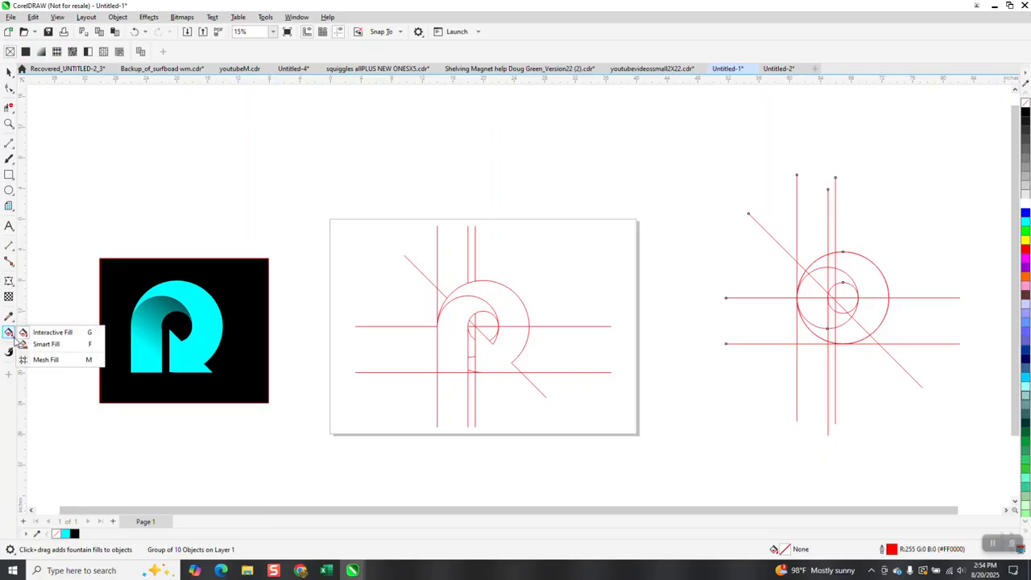
{"action": "left_click", "coordinate": [42, 344]}
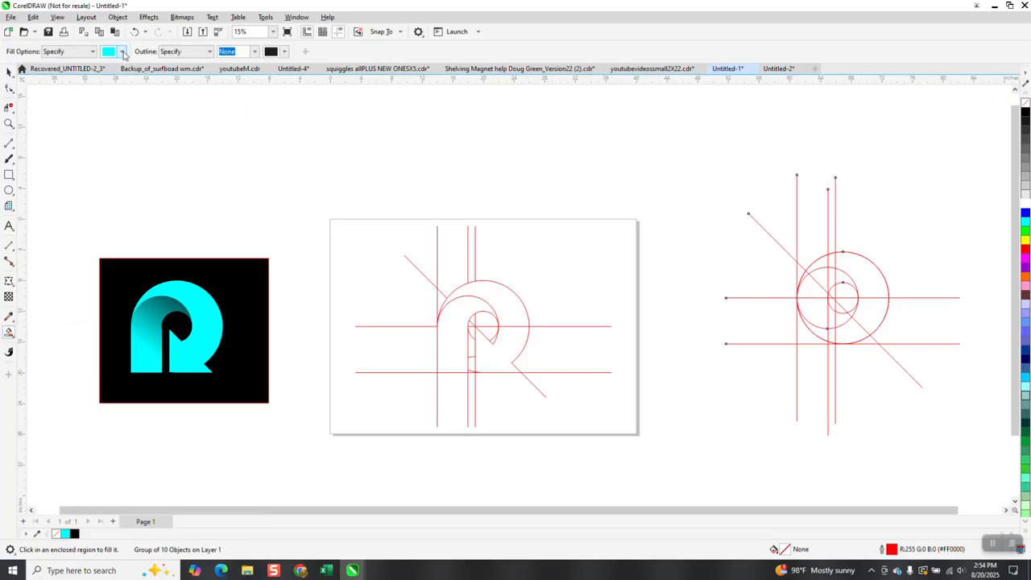
{"action": "left_click", "coordinate": [123, 52]}
{"action": "left_click", "coordinate": [141, 132]}
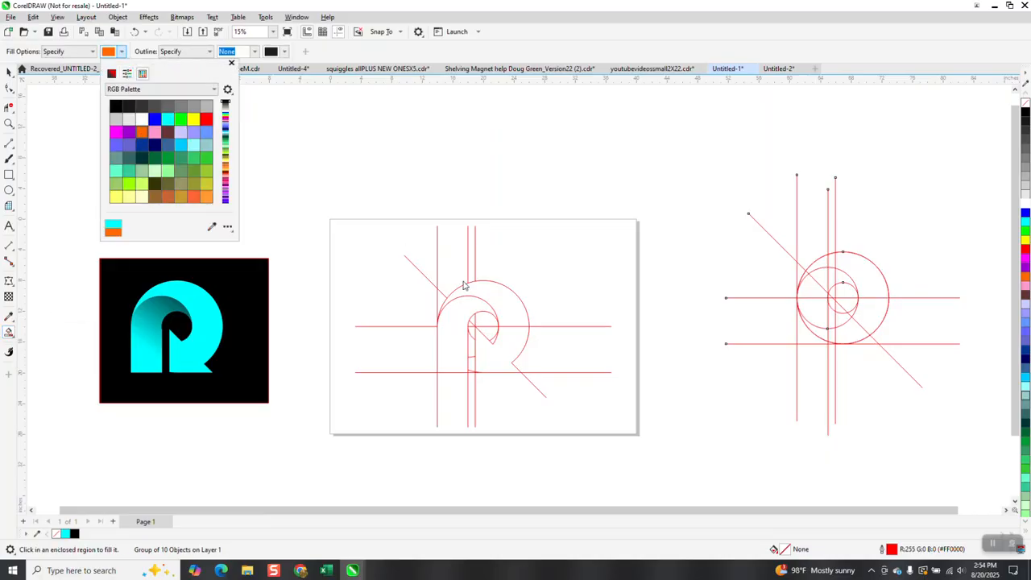
Delete the horizontal line segment crossing the R's bowl between the middle and outer circles with Virtual Segment Delete
{"action": "left_click", "coordinate": [10, 106]}
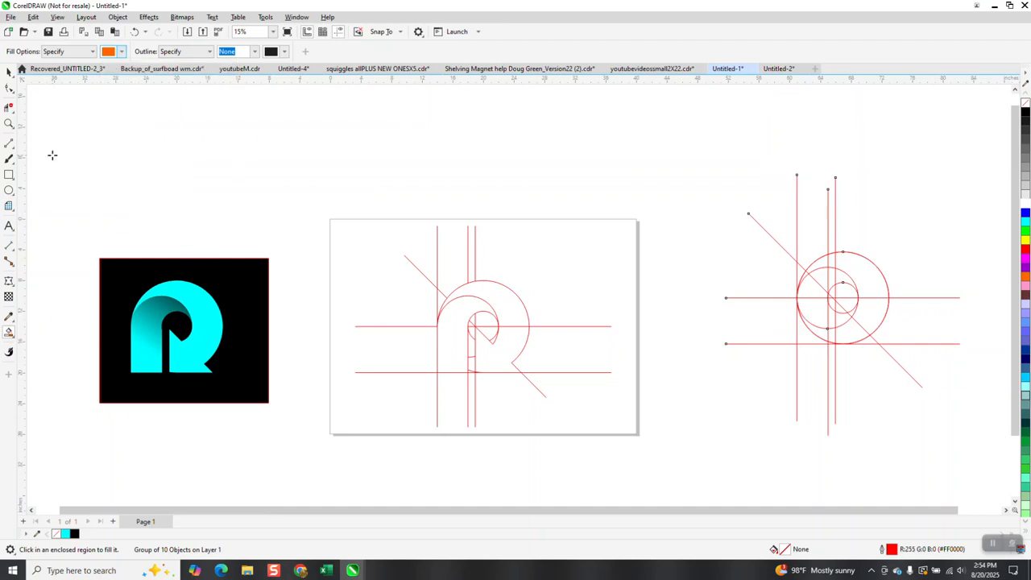
{"action": "left_click", "coordinate": [14, 112]}
{"action": "left_click", "coordinate": [49, 129]}
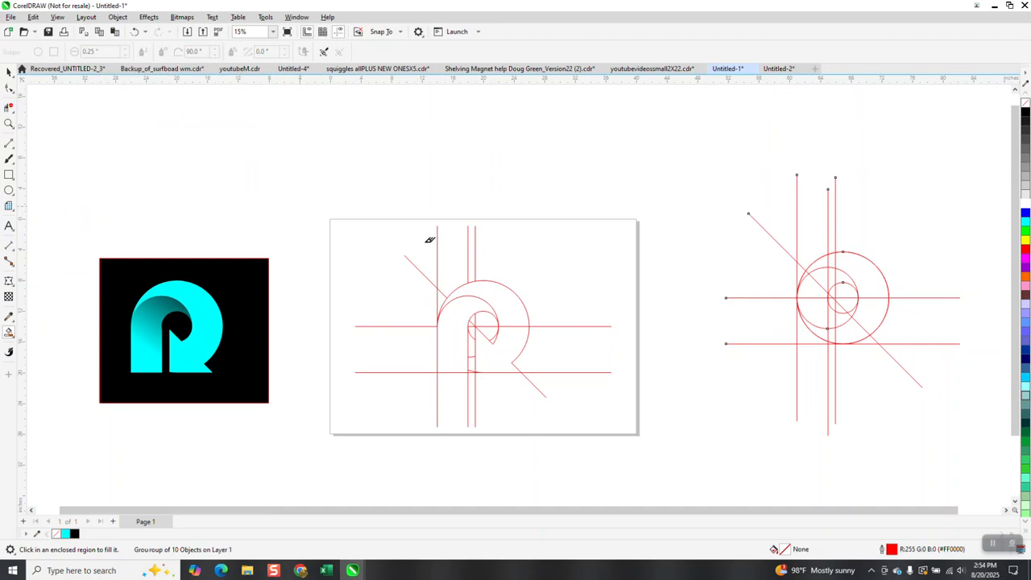
{"action": "left_click", "coordinate": [514, 326]}
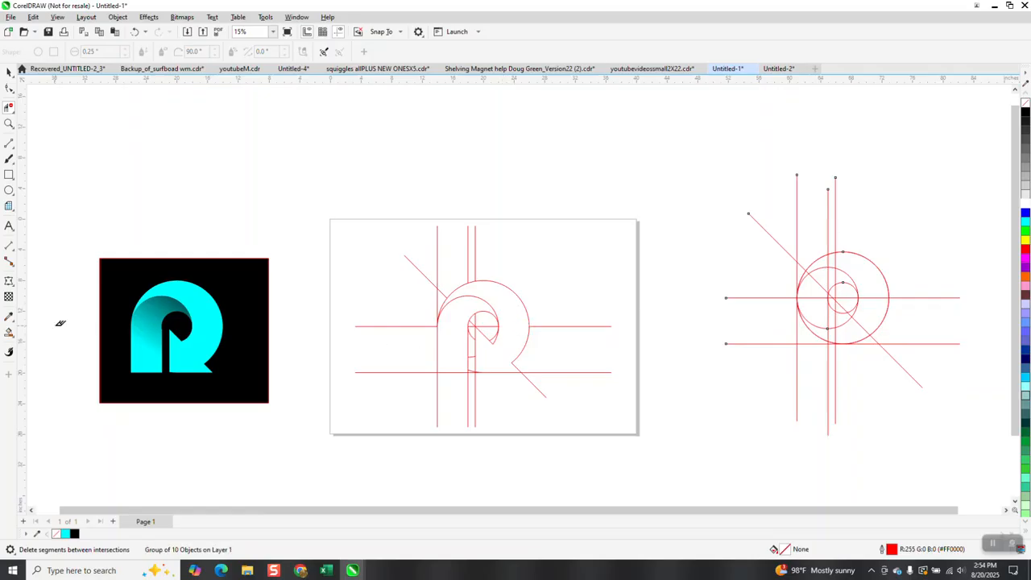
Smart-fill the R's outer bowl with its leg and the inner arch with its left stem in orange
{"action": "left_click", "coordinate": [9, 333]}
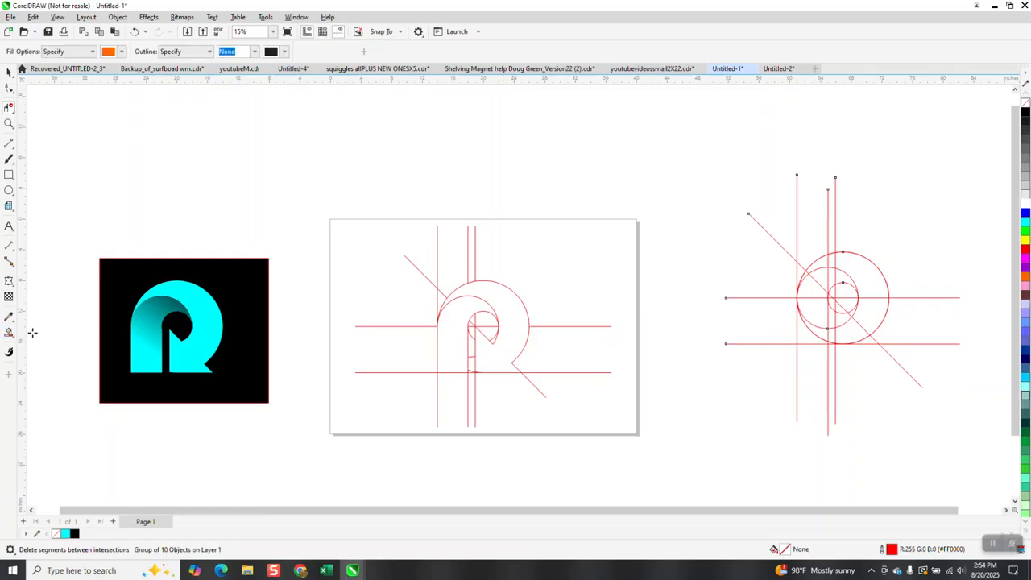
{"action": "left_click", "coordinate": [509, 300]}
{"action": "left_click", "coordinate": [443, 336]}
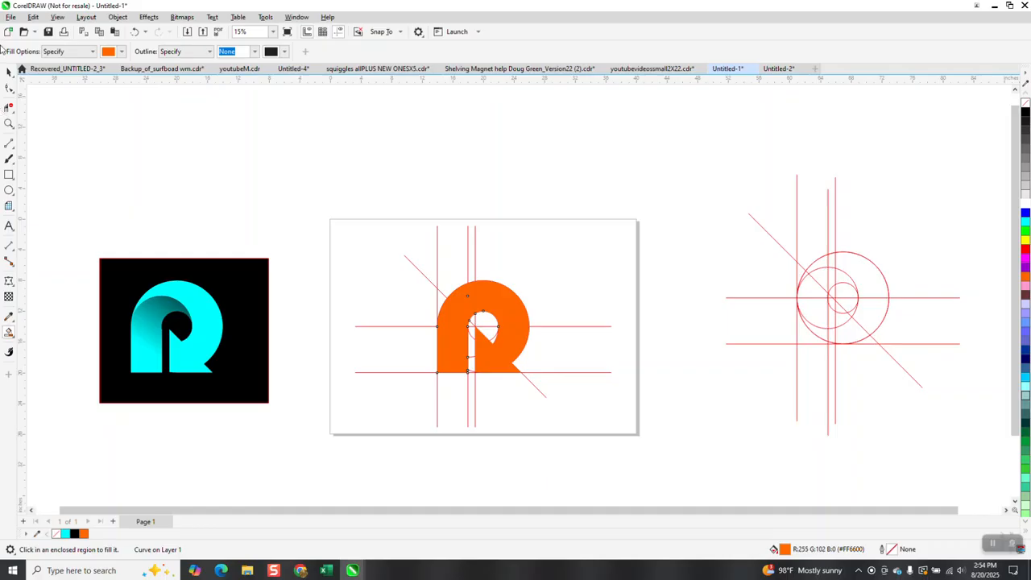
Move the group of trimmed construction lines 40 inches horizontally off the page, to X 60 inches, leaving the orange shapes in place
{"action": "left_click", "coordinate": [9, 72]}
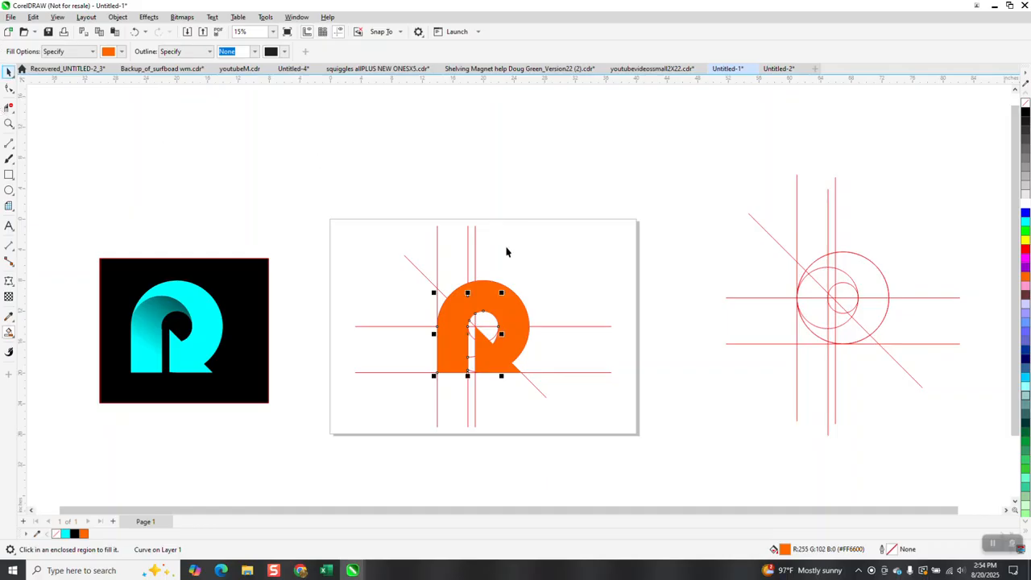
{"action": "left_click", "coordinate": [541, 319]}
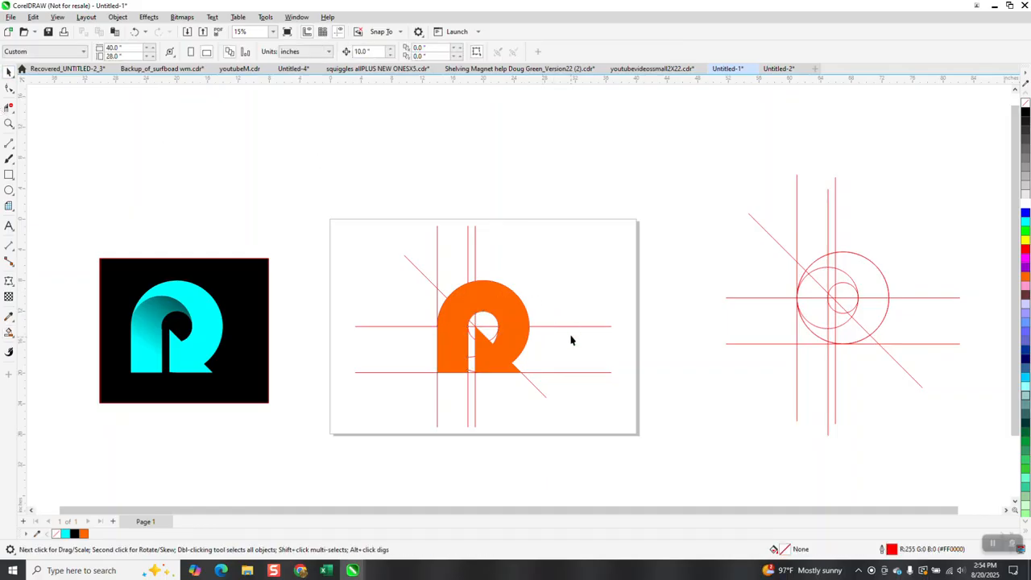
{"action": "left_click", "coordinate": [573, 326]}
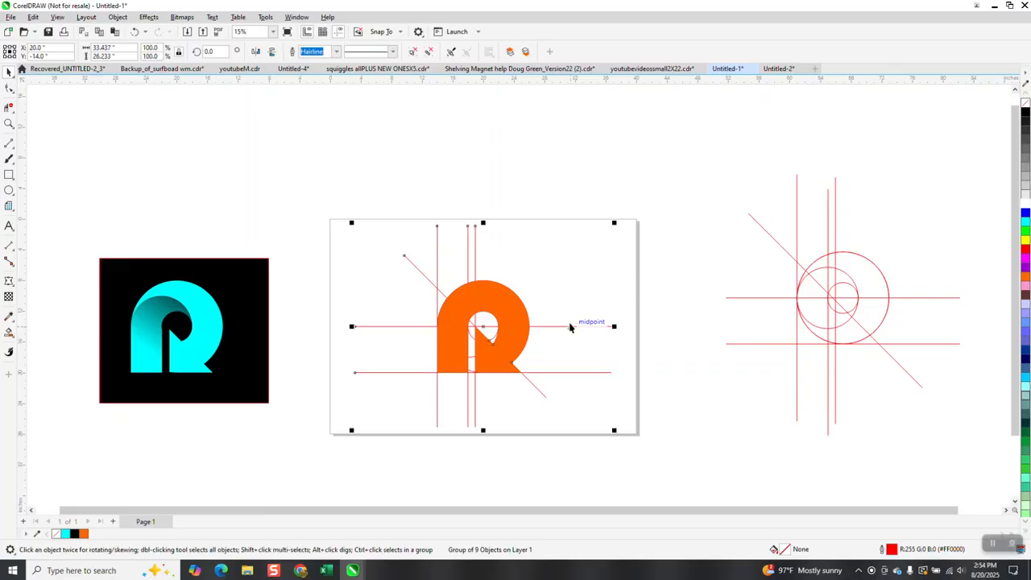
{"action": "key", "text": "Right"}
{"action": "key", "text": "Right"}
{"action": "key", "text": "Right"}
{"action": "key", "text": "Right"}
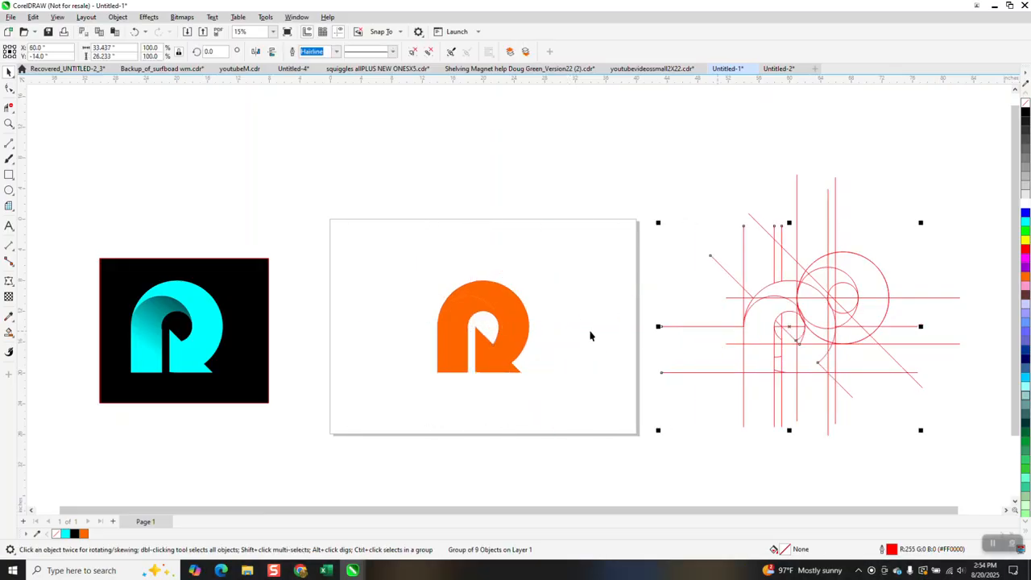
Apply a linear fountain fill to the arch and left stem, running diagonally from orange in the stem to black beyond the arch's upper right
{"action": "left_click", "coordinate": [9, 123]}
{"action": "left_click_drag", "start_coordinate": [439, 241], "coordinate": [588, 407]}
{"action": "left_click", "coordinate": [9, 72]}
{"action": "left_click", "coordinate": [388, 291]}
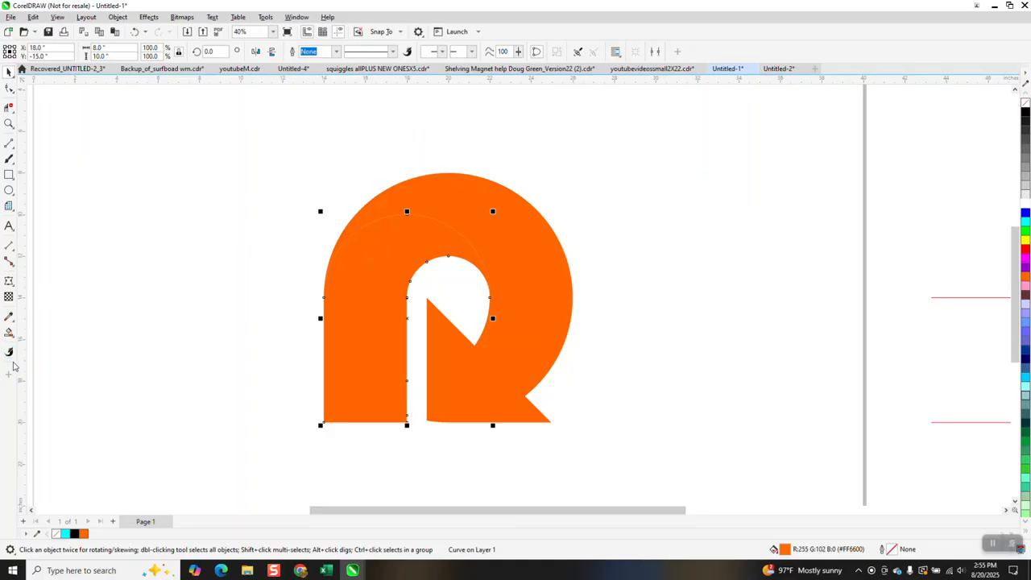
{"action": "left_click", "coordinate": [9, 332]}
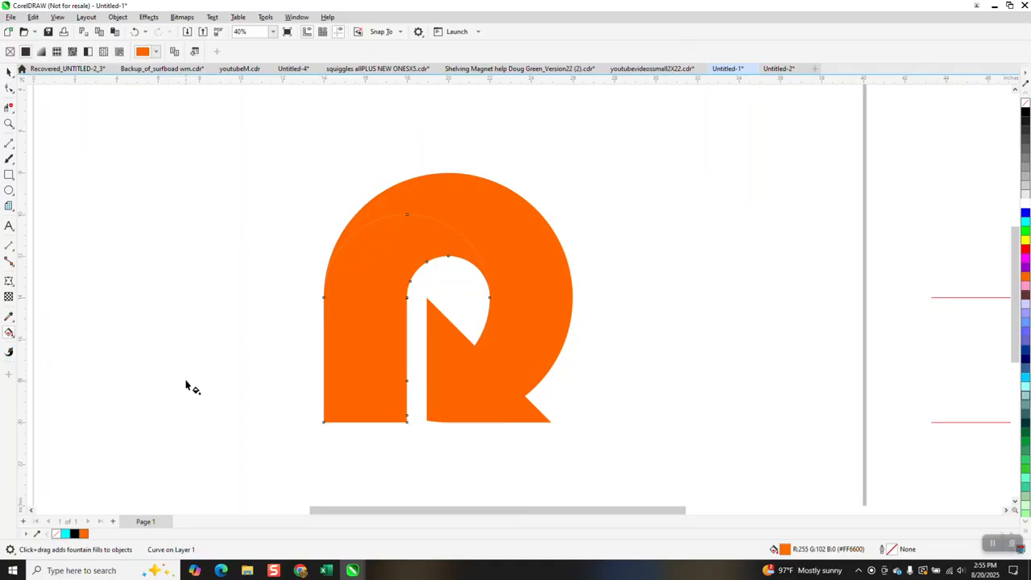
{"action": "left_click_drag", "start_coordinate": [349, 372], "coordinate": [477, 216]}
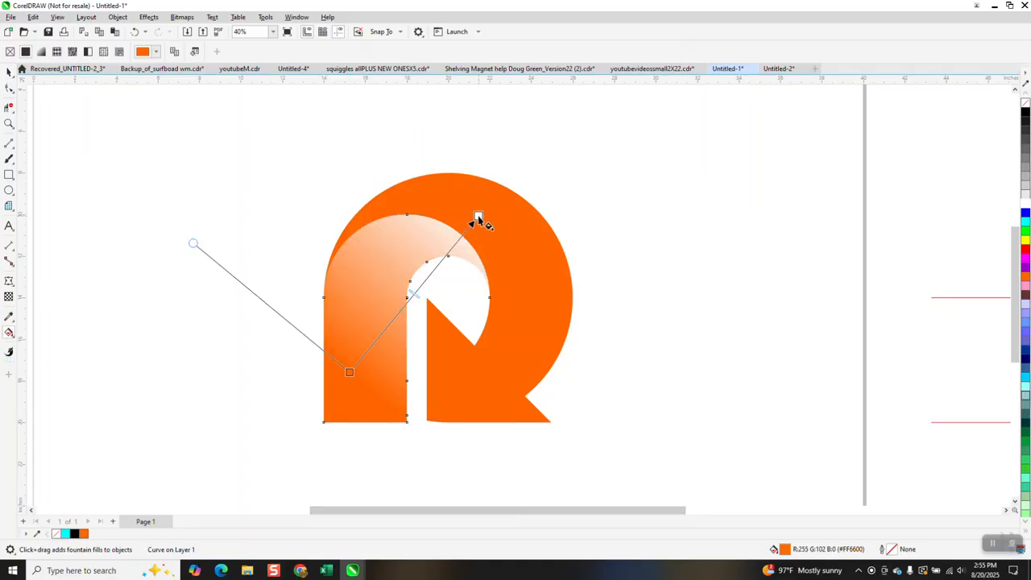
{"action": "left_click_drag", "start_coordinate": [1025, 116], "coordinate": [497, 187]}
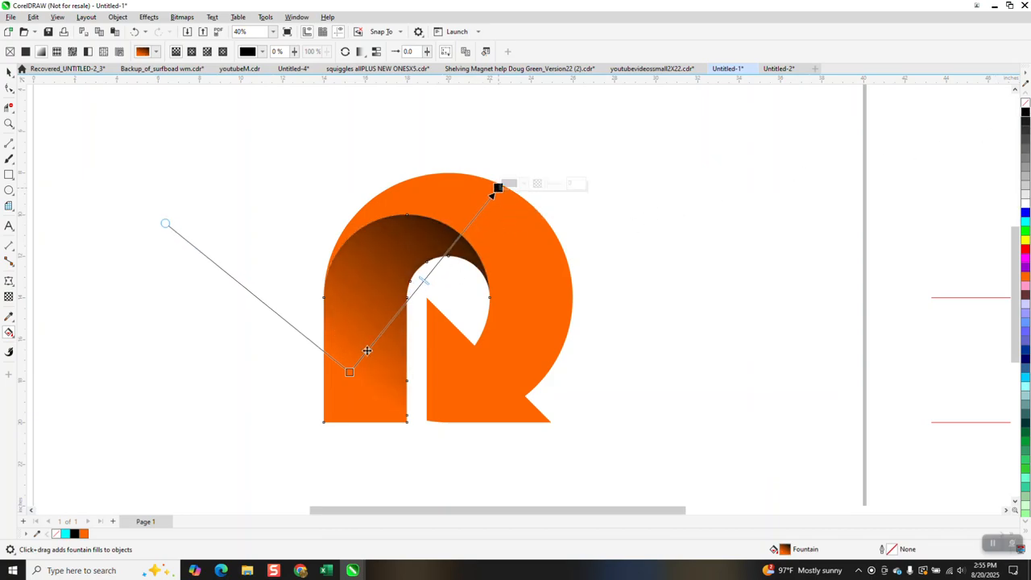
{"action": "left_click_drag", "start_coordinate": [349, 371], "coordinate": [362, 344]}
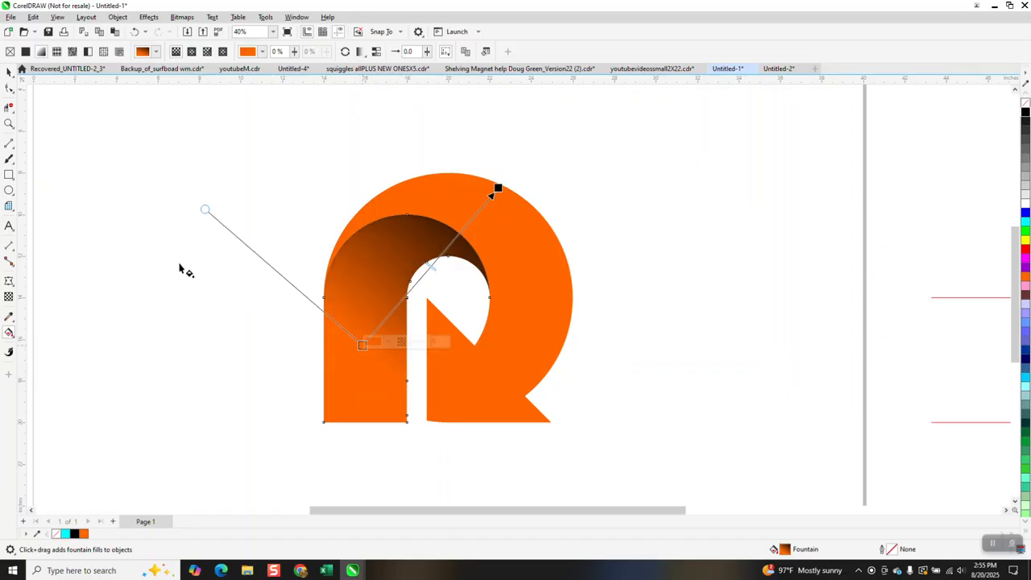
{"action": "left_click", "coordinate": [10, 72]}
Draw a rectangle about 15.8 by 15 inches around the orange R and fill it black
{"action": "scroll", "coordinate": [231, 192], "scroll_direction": "down", "scroll_amount": 1}
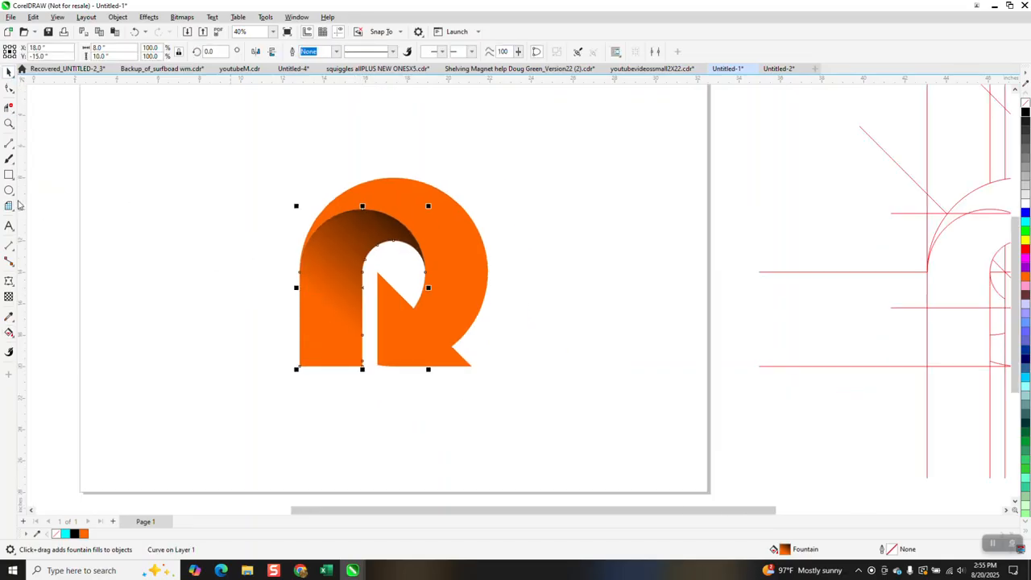
{"action": "key", "text": "F6"}
{"action": "left_click_drag", "start_coordinate": [271, 163], "coordinate": [520, 400]}
{"action": "left_click", "coordinate": [1025, 113]}
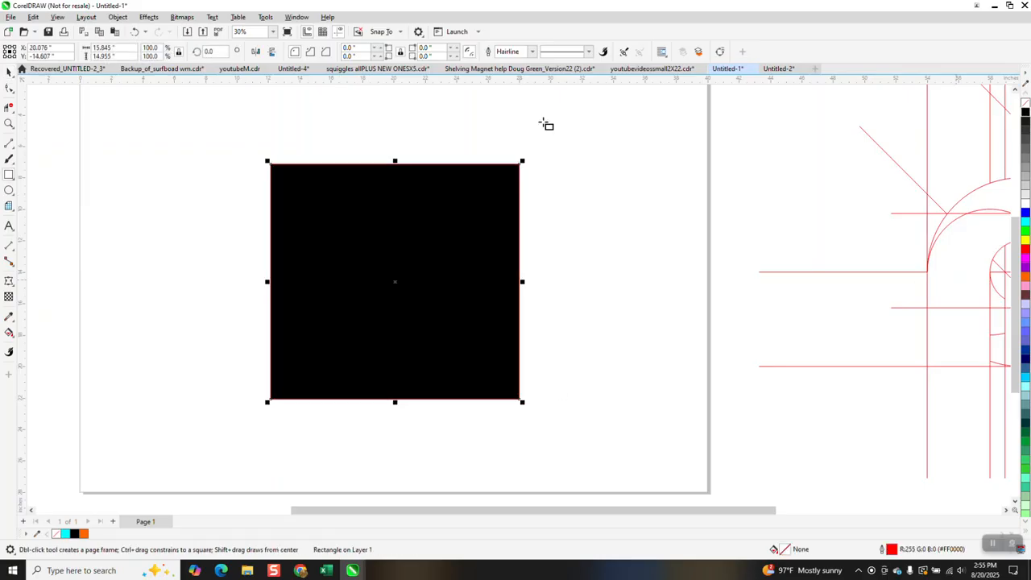
Send the black rectangle to the back of the page behind the R
{"action": "left_click", "coordinate": [118, 17]}
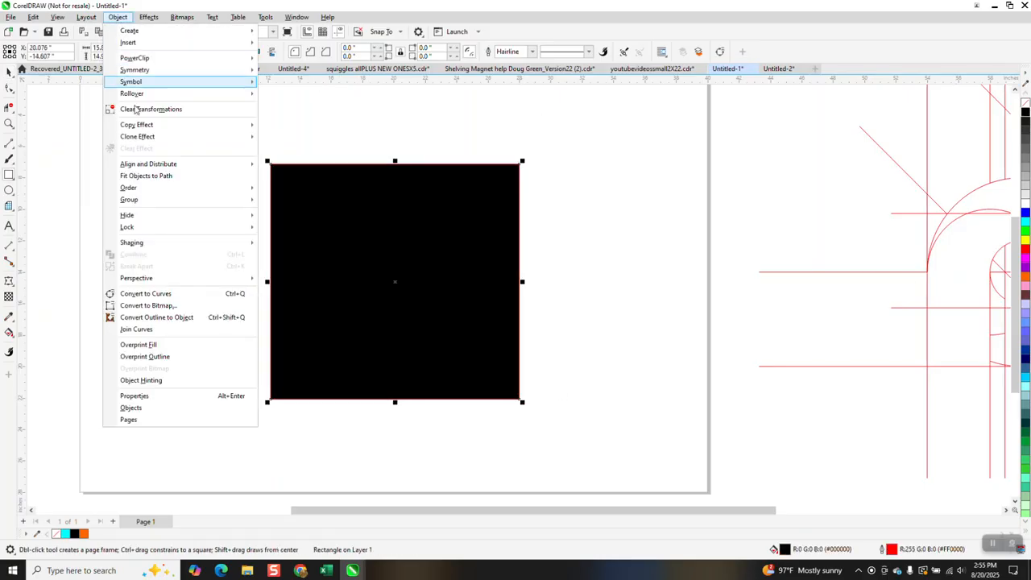
{"action": "mouse_move", "coordinate": [177, 188]}
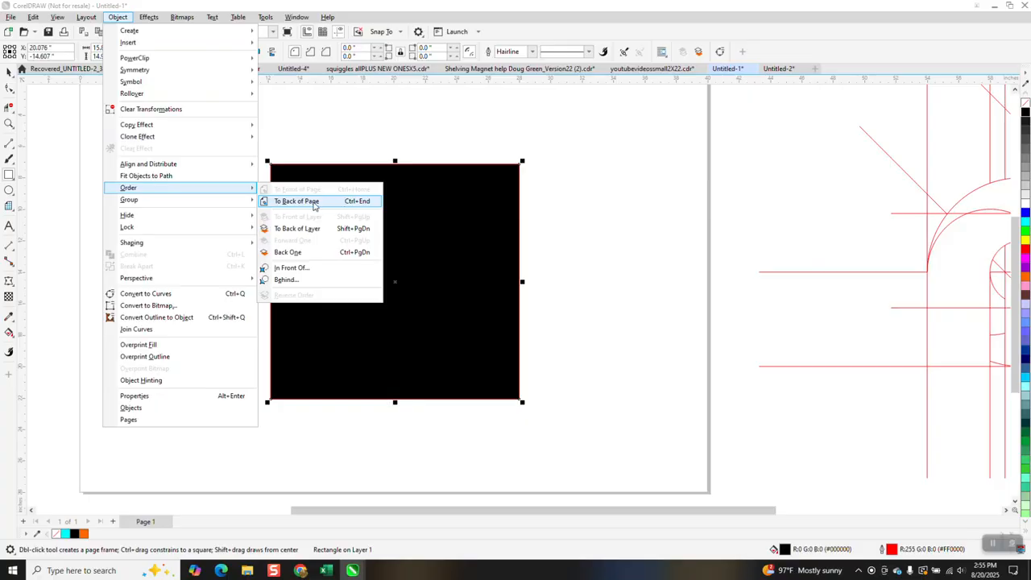
{"action": "left_click", "coordinate": [314, 203]}
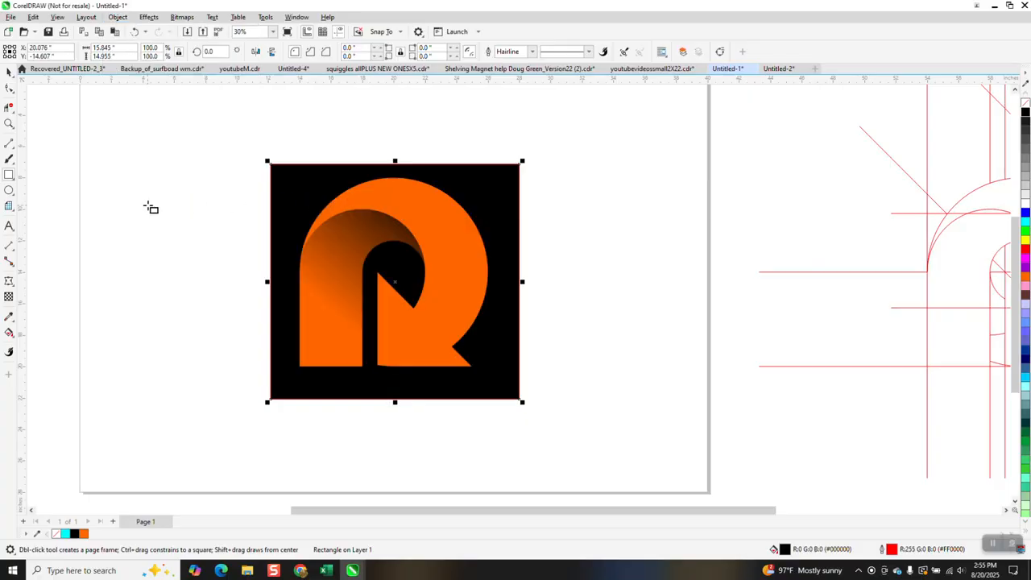
Compare the cyan reference logo with the orange R up close, examining the inner counter and leg
{"action": "scroll", "coordinate": [151, 206], "scroll_direction": "down", "scroll_amount": 3}
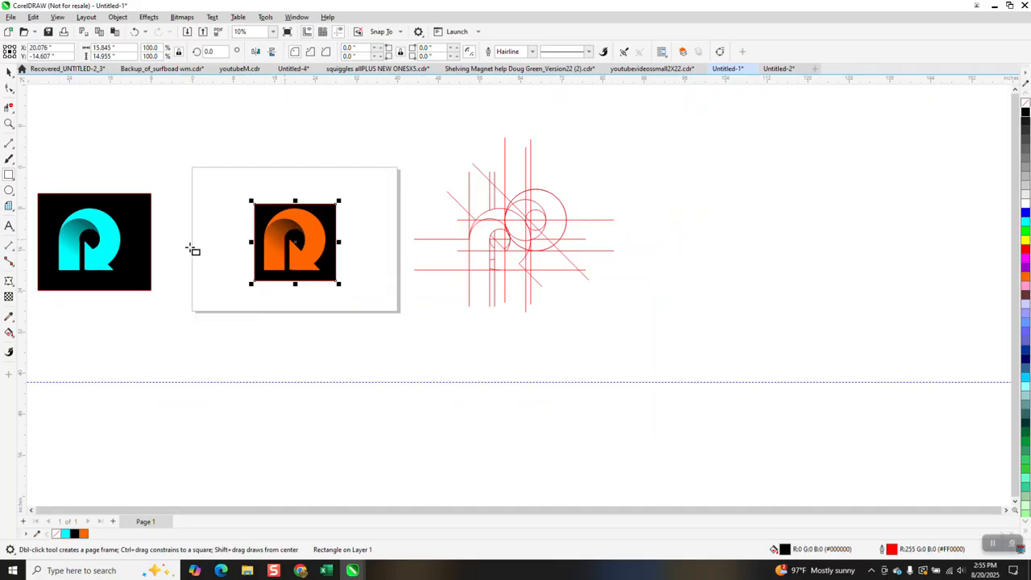
{"action": "left_click", "coordinate": [9, 123]}
{"action": "left_click_drag", "start_coordinate": [58, 220], "coordinate": [154, 283]}
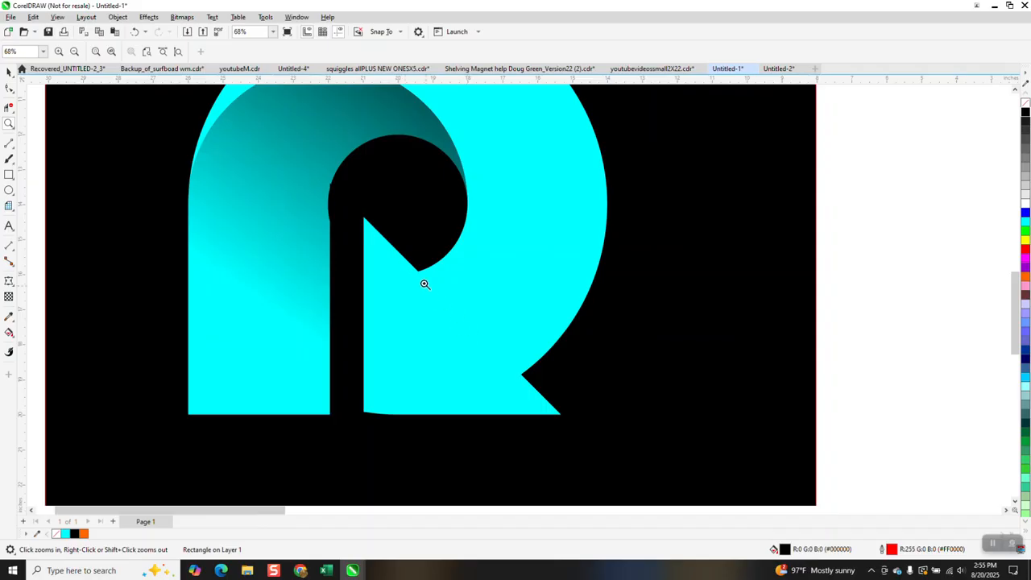
{"action": "scroll", "coordinate": [402, 260], "scroll_direction": "down", "scroll_amount": 5}
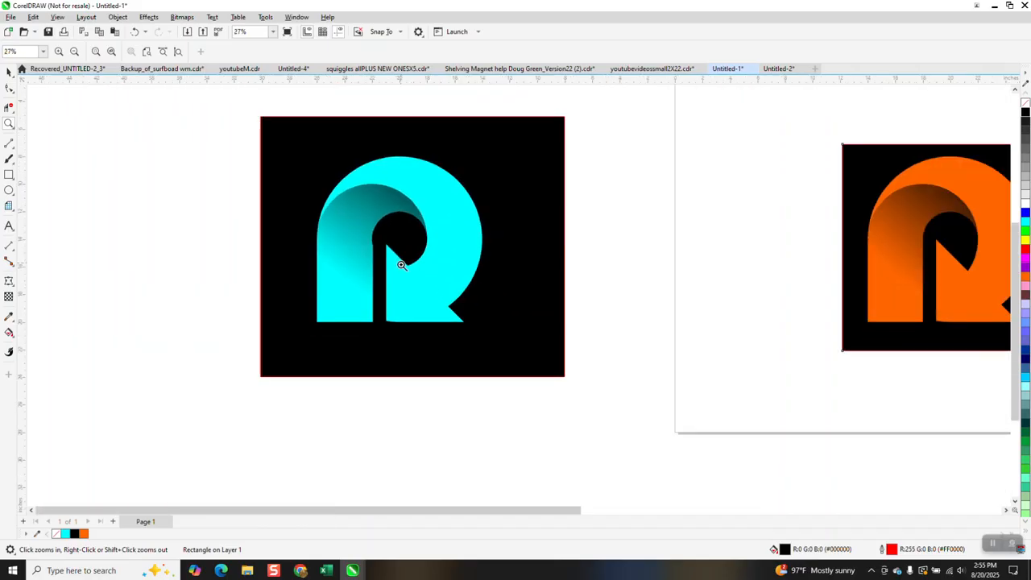
{"action": "left_click_drag", "start_coordinate": [725, 219], "coordinate": [839, 335]}
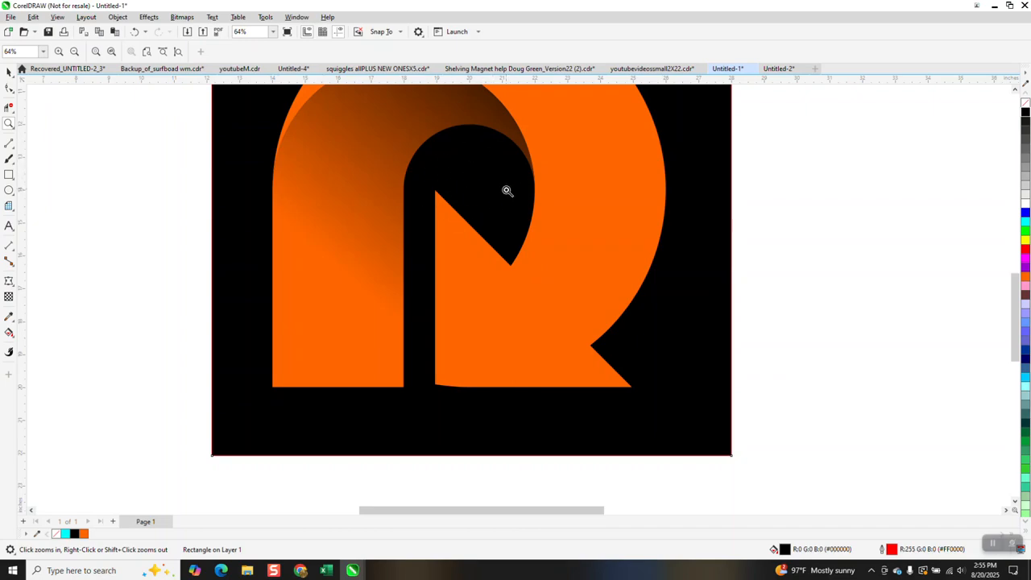
{"action": "scroll", "coordinate": [490, 299], "scroll_direction": "down", "scroll_amount": 1}
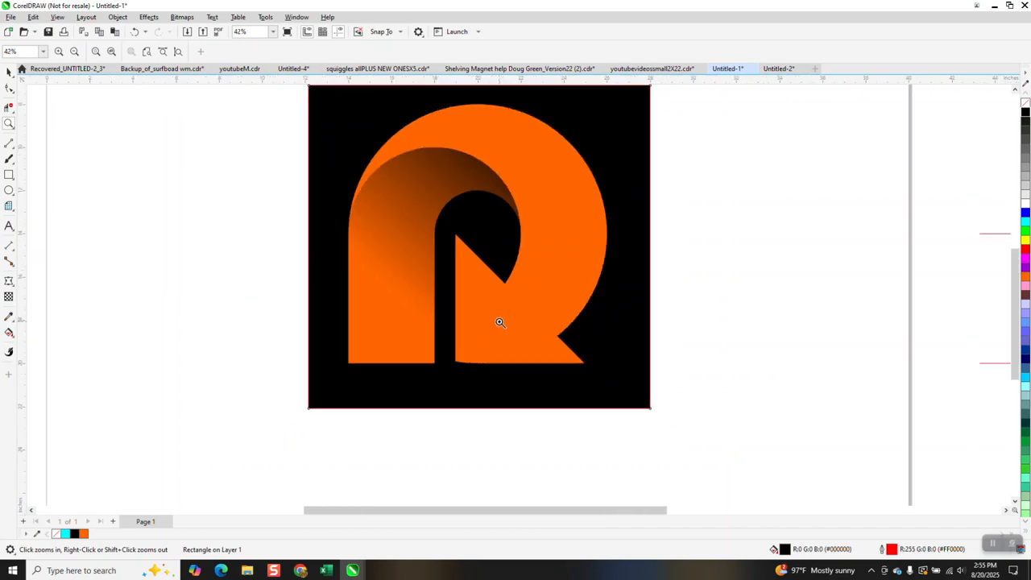
{"action": "scroll", "coordinate": [499, 320], "scroll_direction": "down", "scroll_amount": 1}
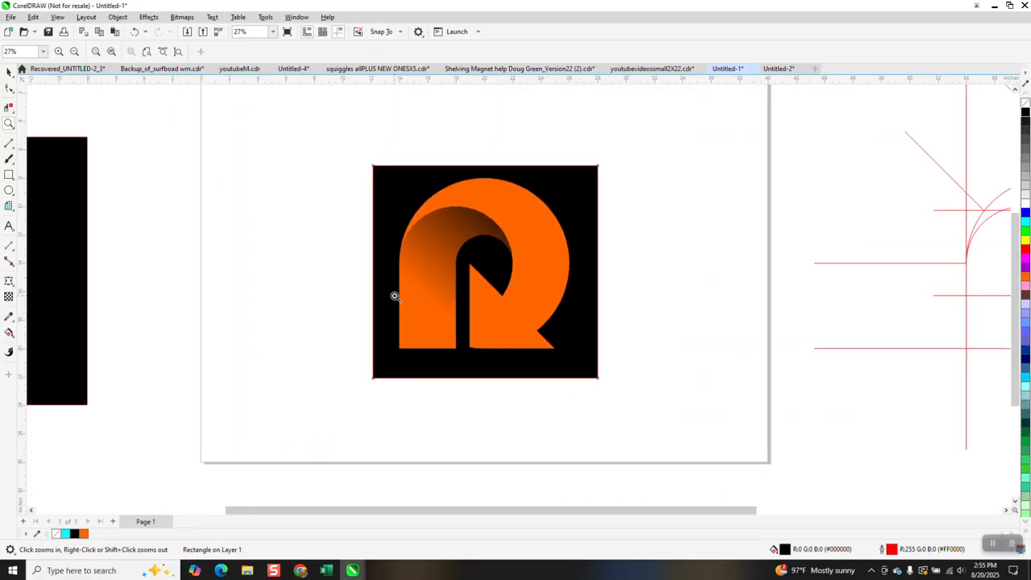